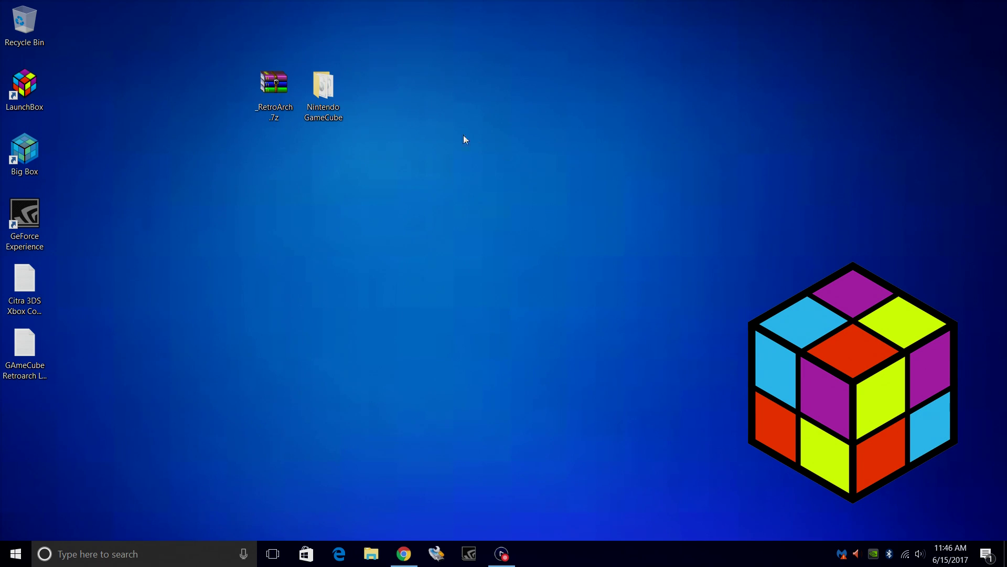
Step: Move the Nintendo GameCube folder of disc images from the desktop into LaunchBox's Games folder and check its contents
{"action": "double_click", "coordinate": [317, 87]}
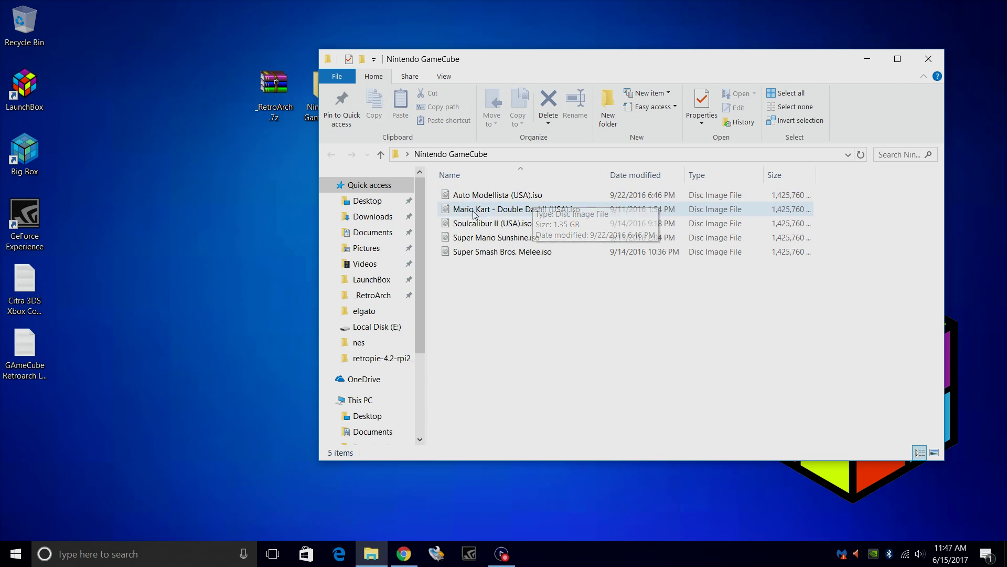
{"action": "left_click", "coordinate": [929, 59]}
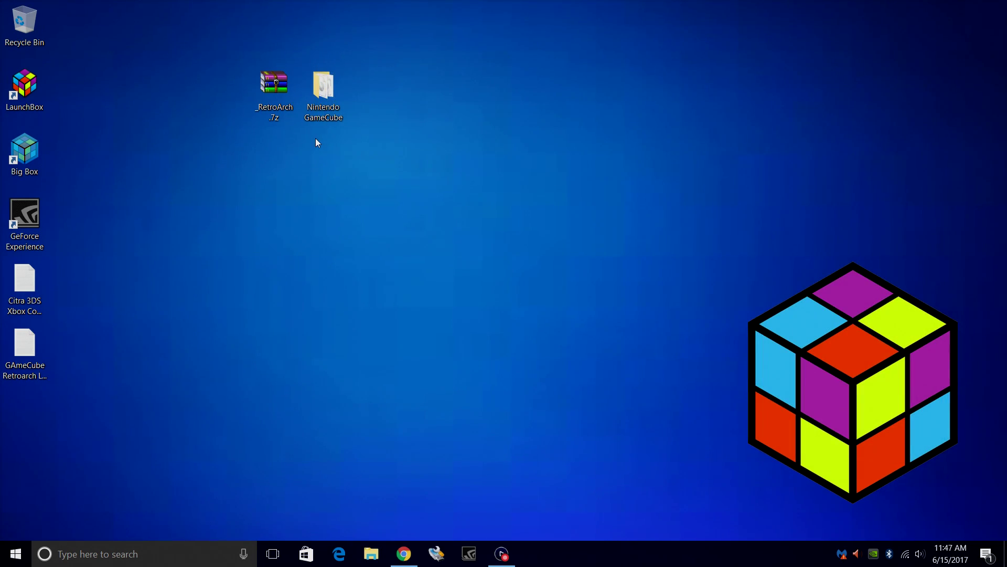
{"action": "left_click", "coordinate": [372, 554]}
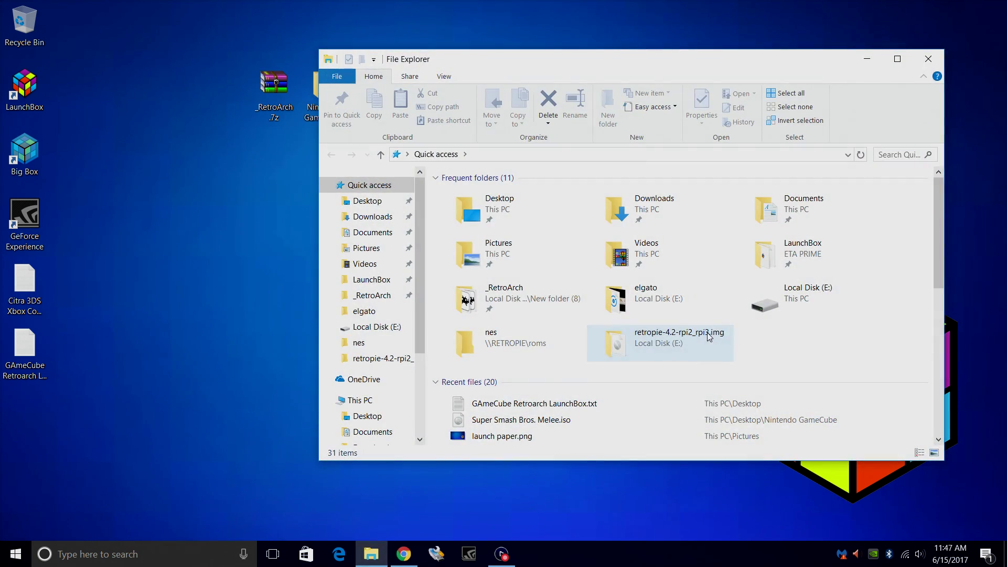
{"action": "left_click", "coordinate": [374, 280]}
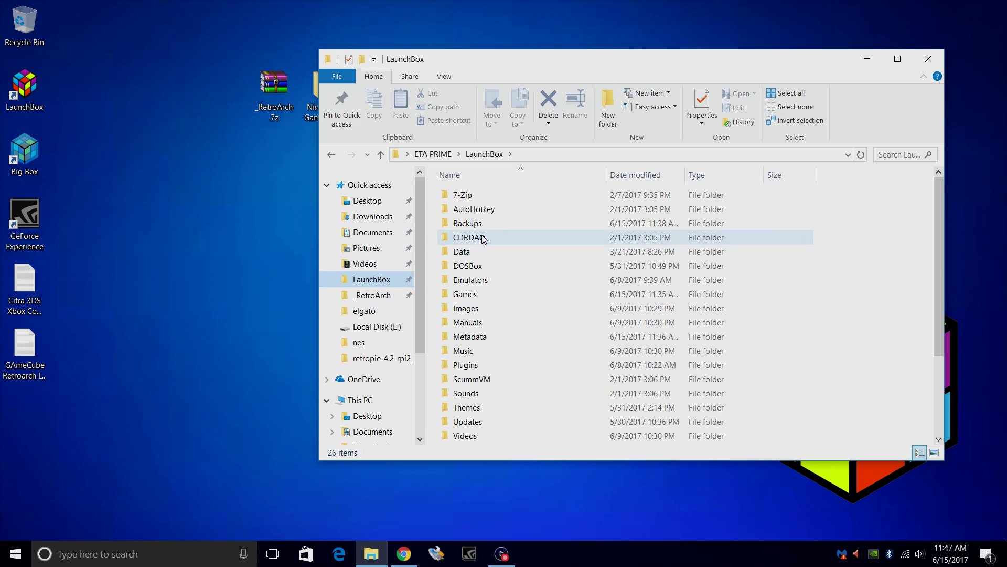
{"action": "double_click", "coordinate": [465, 294]}
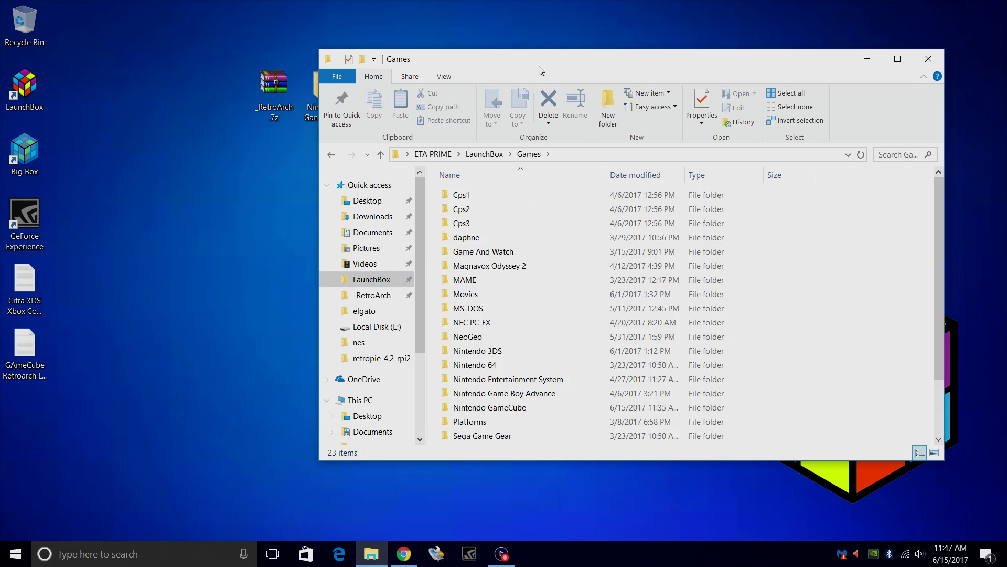
{"action": "left_click_drag", "start_coordinate": [540, 68], "coordinate": [621, 55]}
{"action": "left_click_drag", "start_coordinate": [323, 91], "coordinate": [903, 373]}
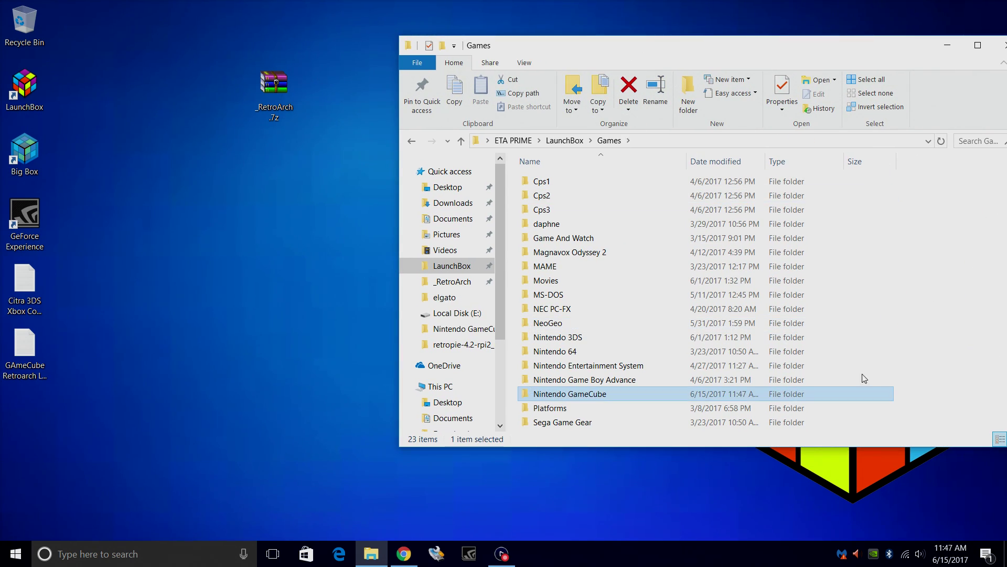
{"action": "double_click", "coordinate": [608, 396]}
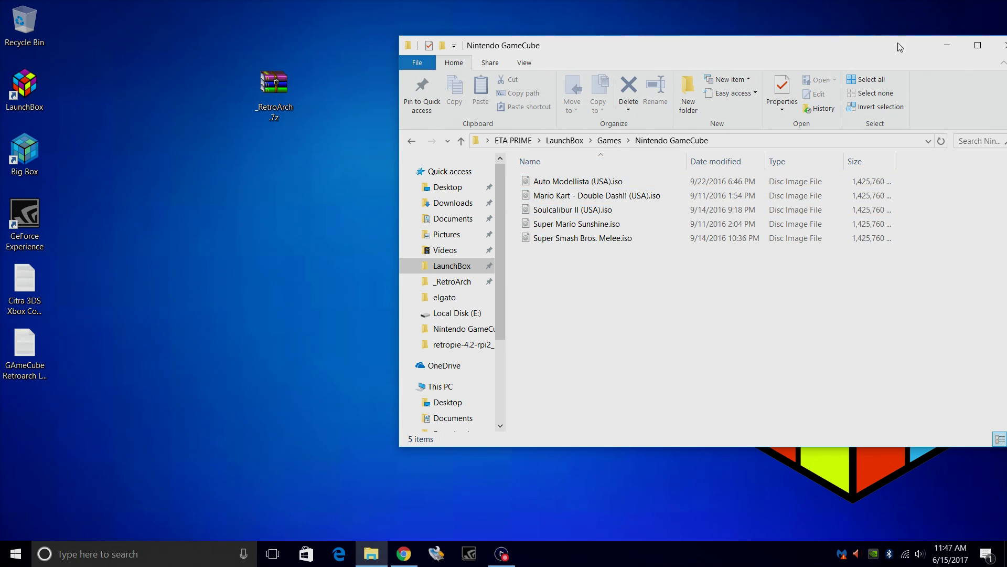
{"action": "left_click", "coordinate": [412, 142]}
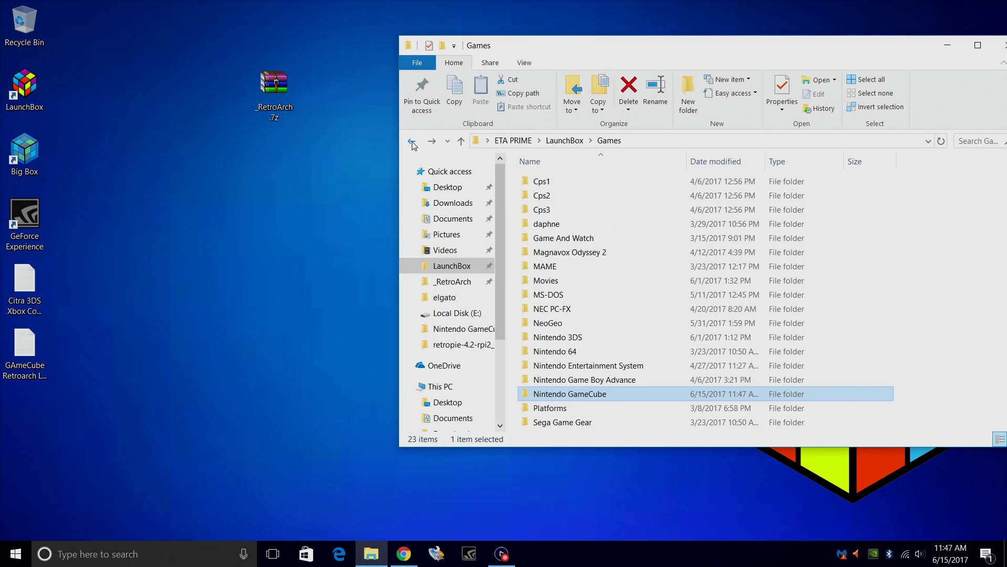
Step: Switch to Chrome and download _RetroArch.7z from the libretro buildbot's stable 1.6.0 Windows x86_64 page
{"action": "left_click", "coordinate": [404, 554]}
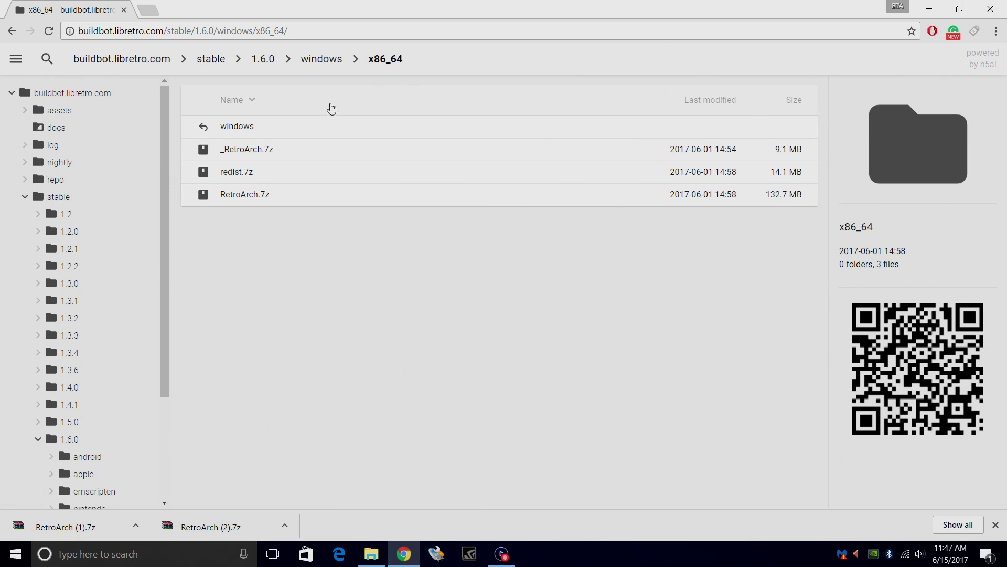
{"action": "left_click_drag", "start_coordinate": [266, 157], "coordinate": [796, 176]}
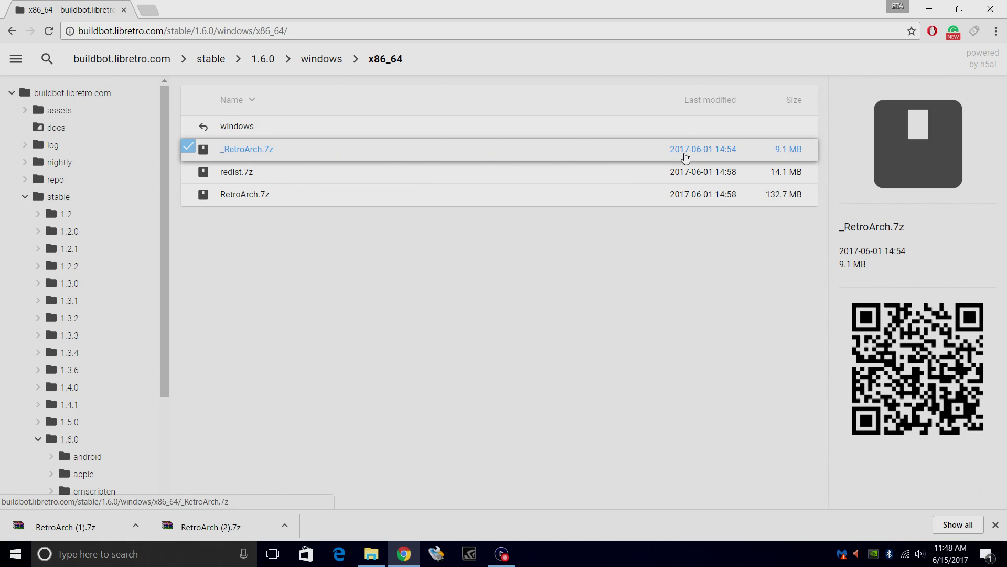
{"action": "left_click", "coordinate": [249, 151]}
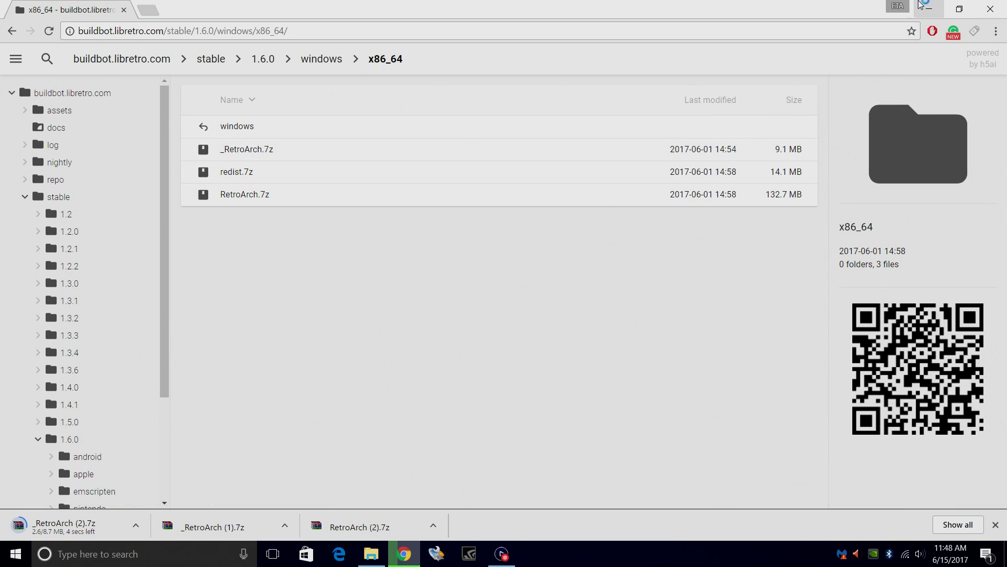
Step: Minimize the browser and extract the desktop's _RetroArch.7z archive into its own _RetroArch folder
{"action": "left_click", "coordinate": [939, 11]}
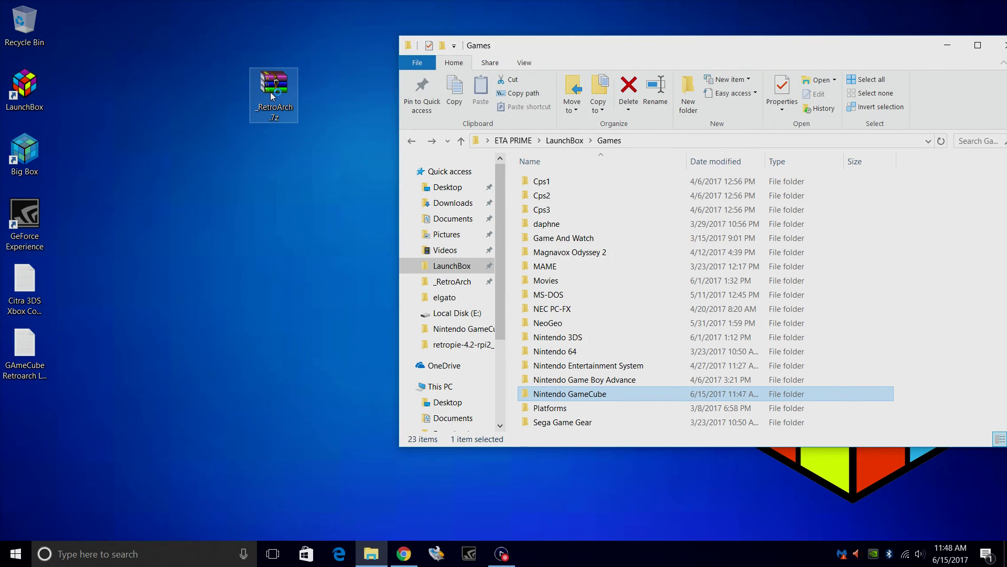
{"action": "right_click", "coordinate": [269, 93]}
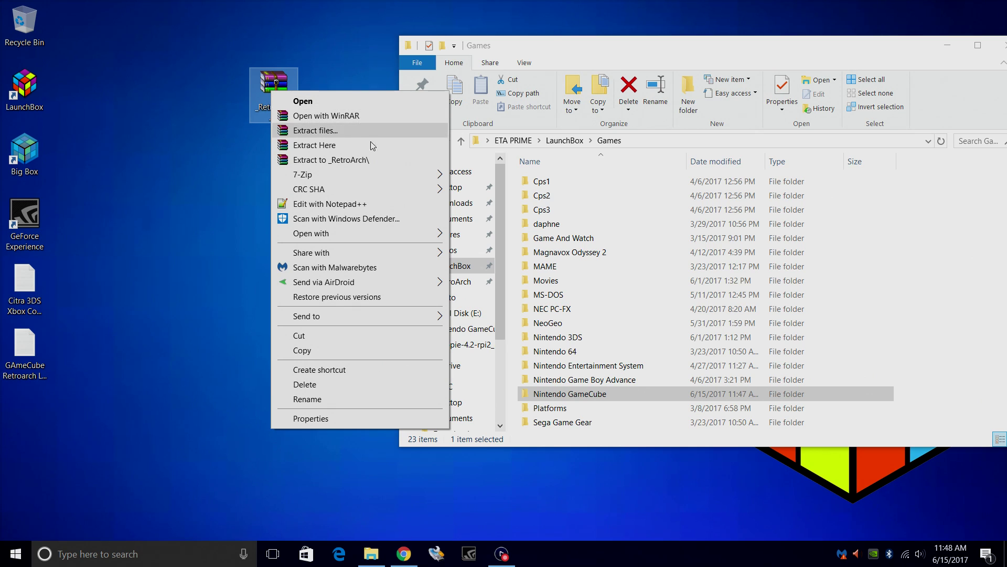
{"action": "left_click", "coordinate": [370, 160]}
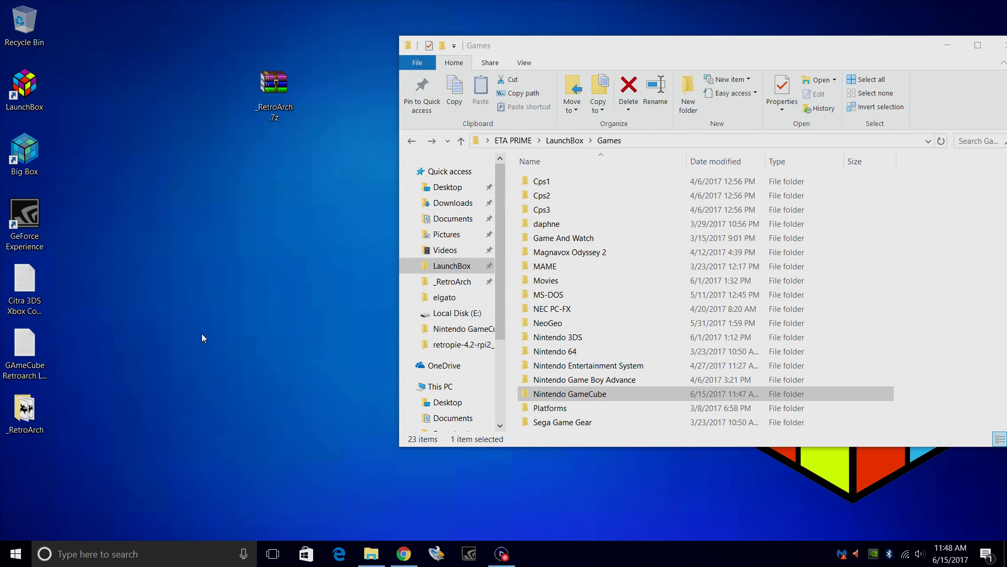
Step: Show LaunchBox's Emulators\RetroArch folder and the extracted _RetroArch folder side by side
{"action": "left_click", "coordinate": [410, 143]}
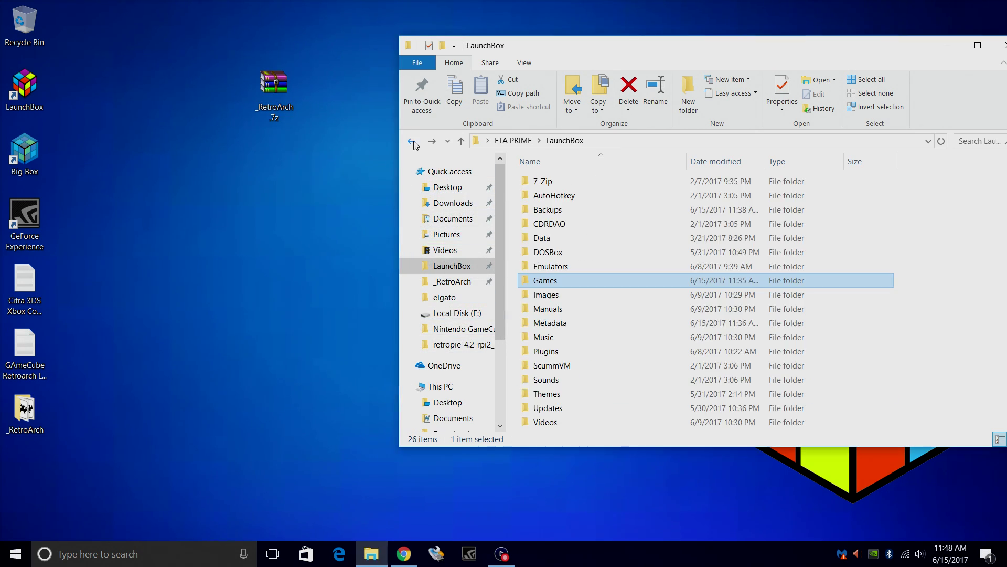
{"action": "double_click", "coordinate": [562, 269]}
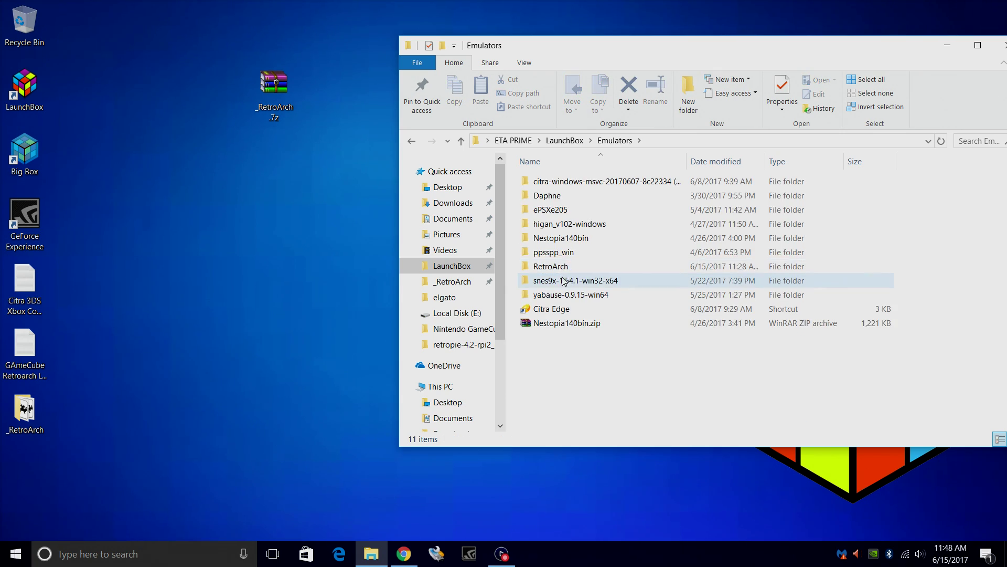
{"action": "double_click", "coordinate": [556, 268]}
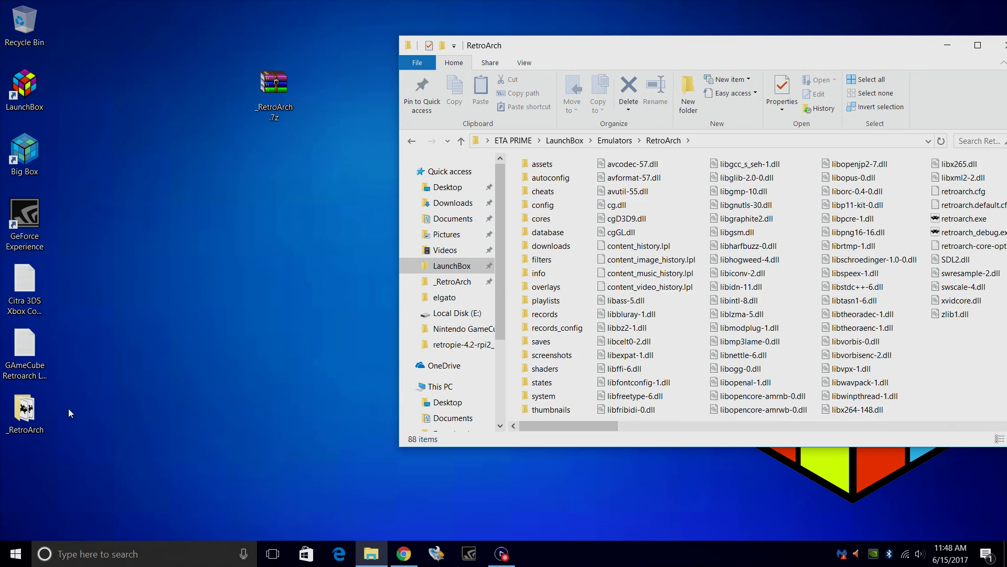
{"action": "left_click", "coordinate": [33, 410]}
{"action": "double_click", "coordinate": [33, 410]}
{"action": "key", "text": "super+Left"}
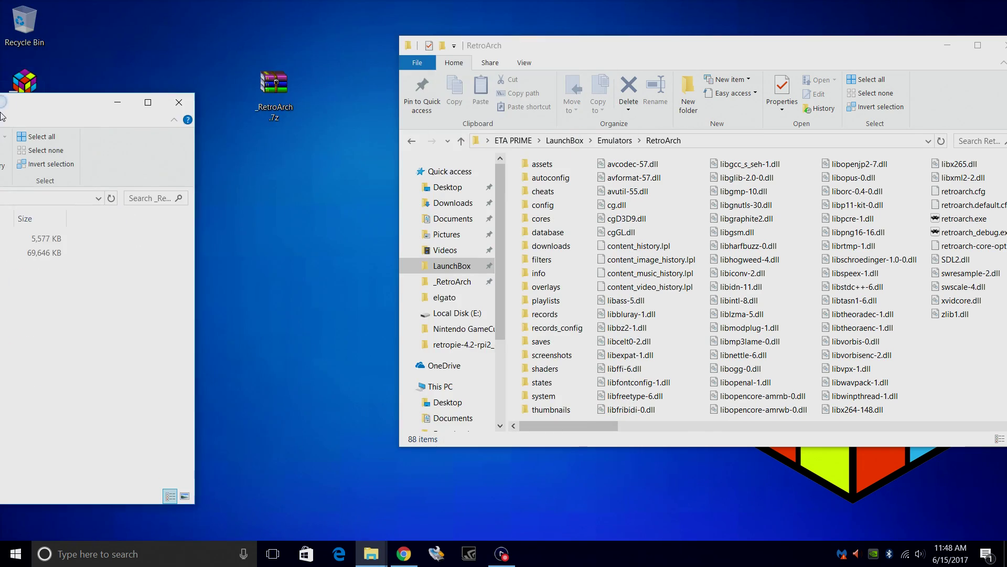
{"action": "left_click", "coordinate": [741, 26]}
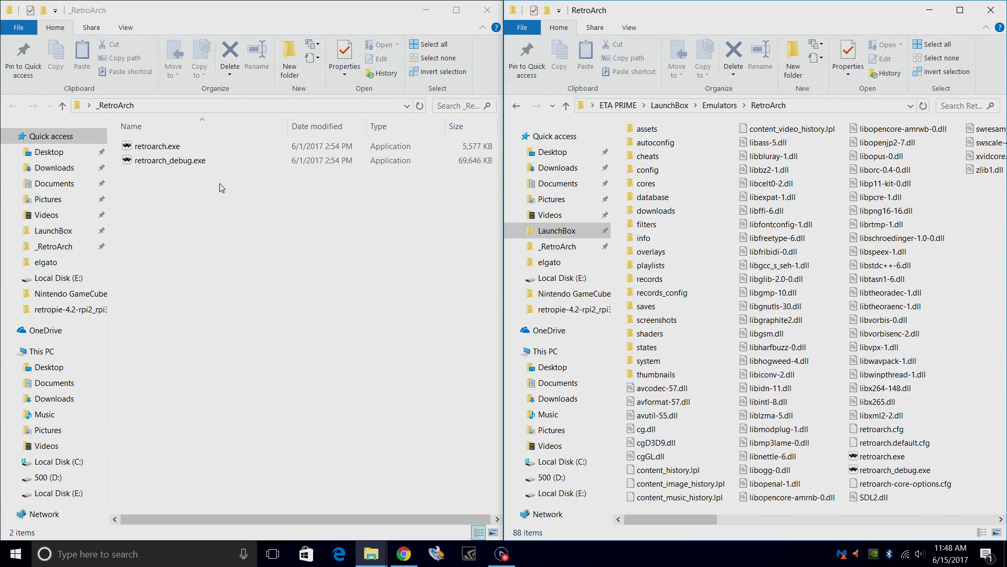
Step: Move the extracted retroarch.exe and retroarch_debug.exe into LaunchBox's RetroArch folder, replacing the existing files, and close the source folder
{"action": "left_click_drag", "start_coordinate": [216, 202], "coordinate": [903, 345]}
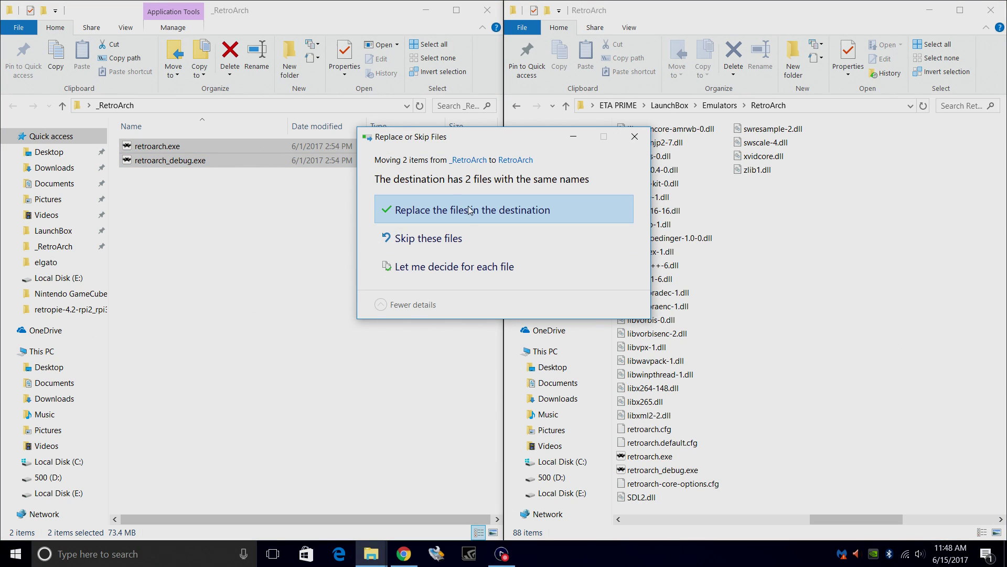
{"action": "left_click", "coordinate": [507, 210]}
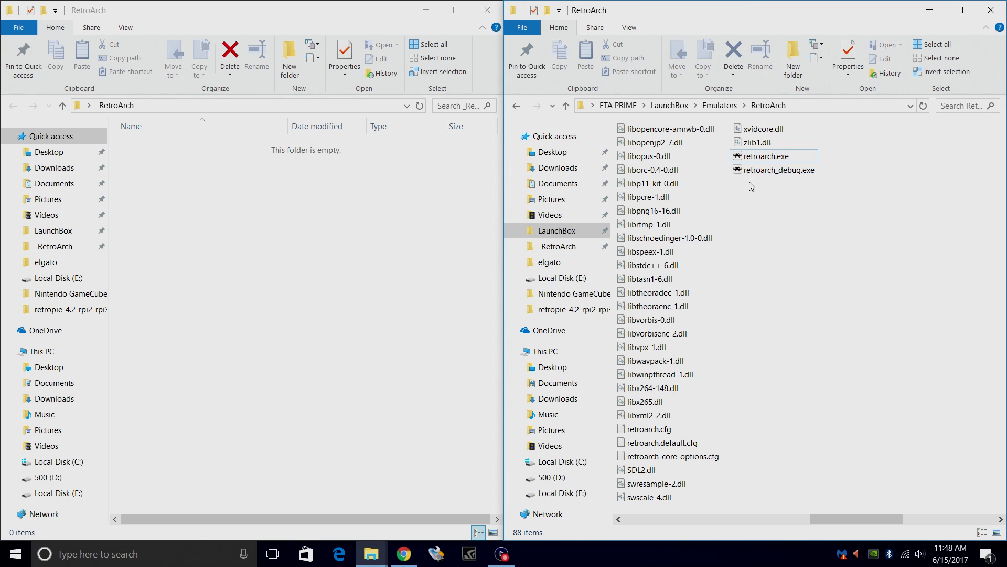
{"action": "left_click", "coordinate": [487, 10]}
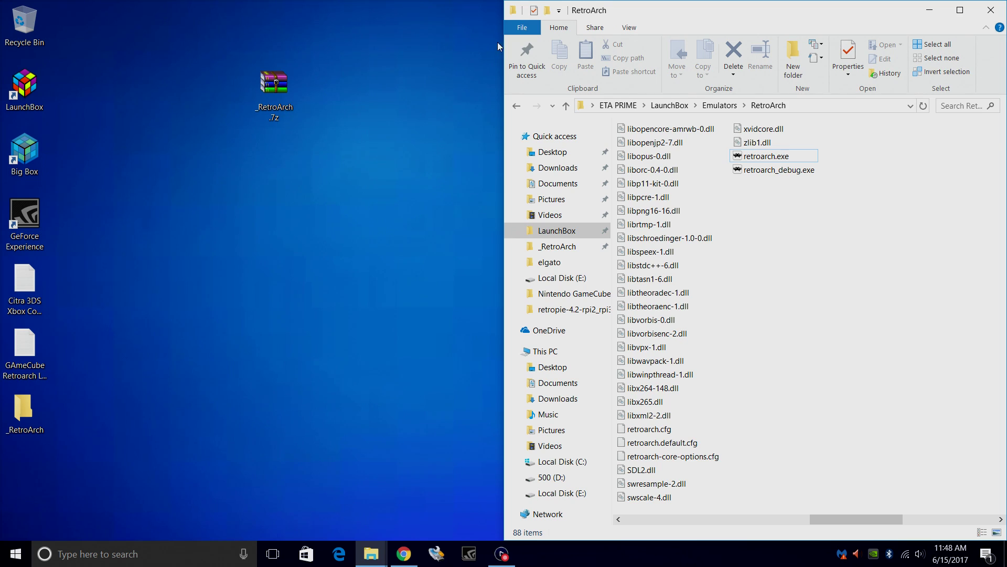
Step: Start RetroArch from the replaced retroarch.exe and open the Core Updater in its Online Updater
{"action": "double_click", "coordinate": [787, 161]}
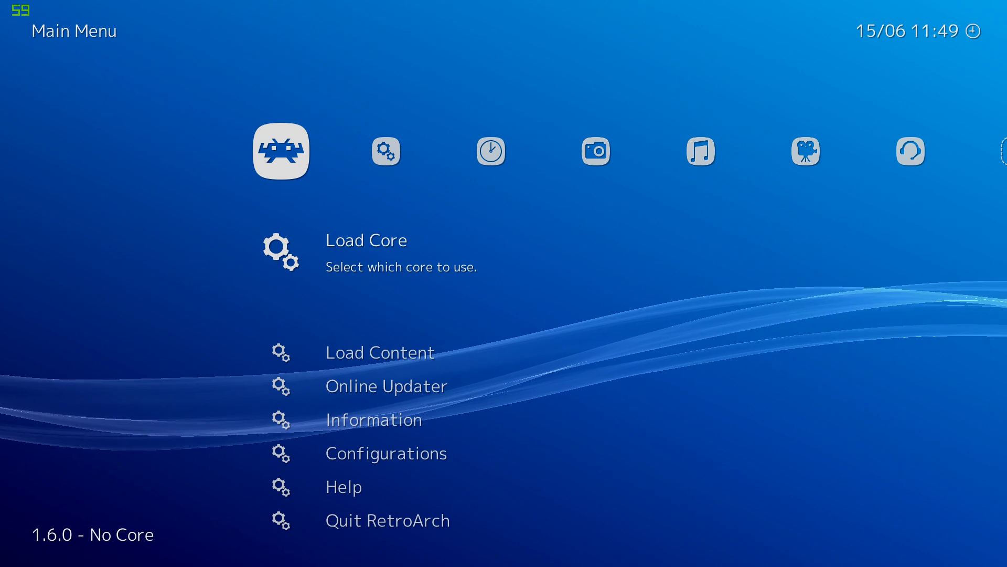
{"action": "key", "text": "Down"}
{"action": "key", "text": "Down"}
{"action": "key", "text": "Return"}
{"action": "key", "text": "Return"}
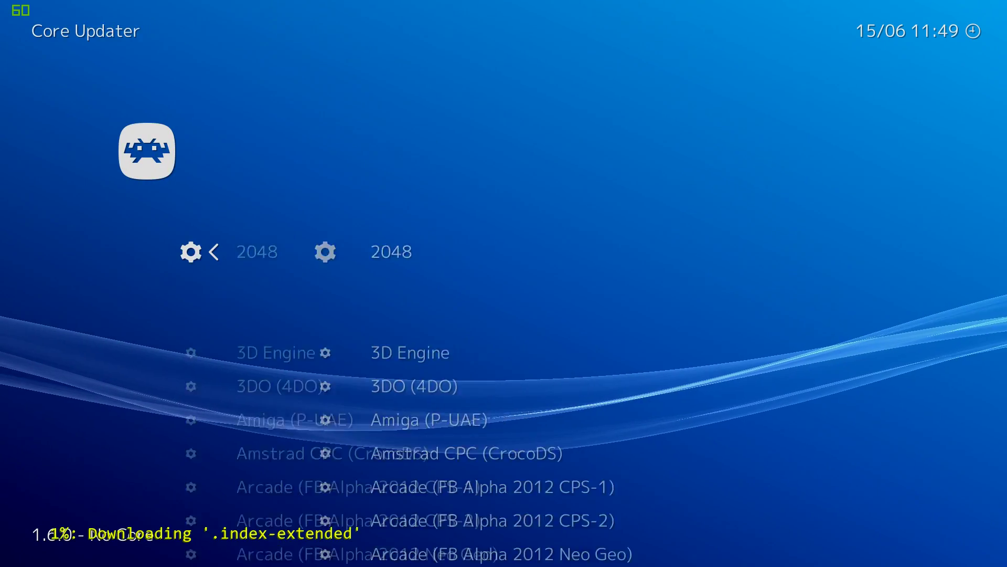
Step: Download the GameCube / Wii (Dolphin) core from the Core Updater and return to the main menu
{"action": "key", "text": "Down"}
{"action": "key", "text": "Down"}
{"action": "key", "text": "Down"}
{"action": "key", "text": "Down"}
{"action": "key", "text": "Down"}
{"action": "key", "text": "Down"}
{"action": "key", "text": "Down"}
{"action": "key", "text": "Down"}
{"action": "key", "text": "Down"}
{"action": "key", "text": "Down"}
{"action": "key", "text": "Down"}
{"action": "key", "text": "Down"}
{"action": "key", "text": "Down"}
{"action": "key", "text": "Down"}
{"action": "key", "text": "Down"}
{"action": "key", "text": "Down"}
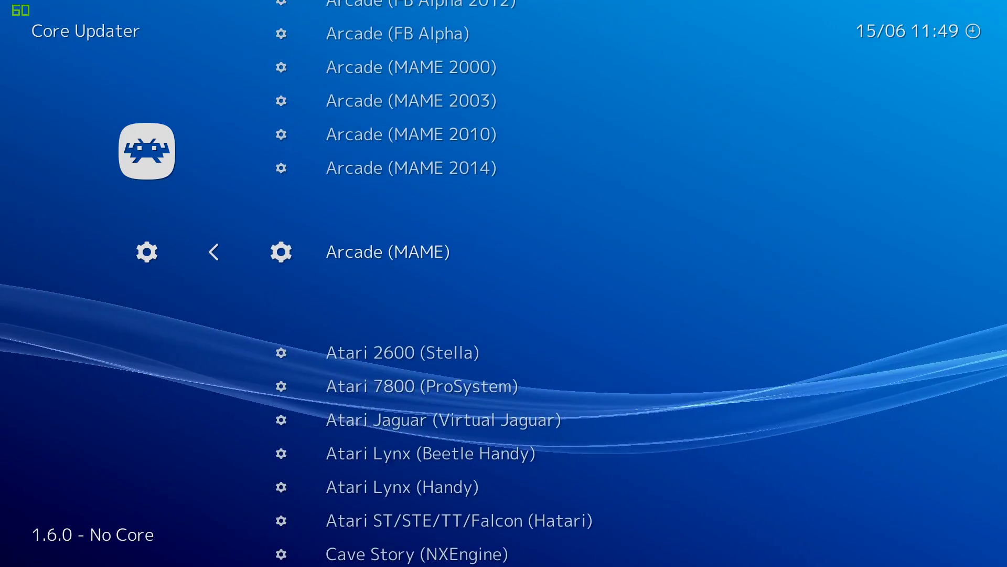
{"action": "key", "text": "Down"}
{"action": "key", "text": "Down"}
{"action": "key", "text": "Down"}
{"action": "key", "text": "Down"}
{"action": "key", "text": "Down"}
{"action": "key", "text": "Down"}
{"action": "key", "text": "Down"}
{"action": "key", "text": "Down"}
{"action": "key", "text": "Down"}
{"action": "key", "text": "Down"}
{"action": "key", "text": "Down"}
{"action": "key", "text": "Down"}
{"action": "key", "text": "Down"}
{"action": "key", "text": "Down"}
{"action": "key", "text": "Down"}
{"action": "key", "text": "Down"}
{"action": "key", "text": "Down"}
{"action": "key", "text": "Down"}
{"action": "key", "text": "Down"}
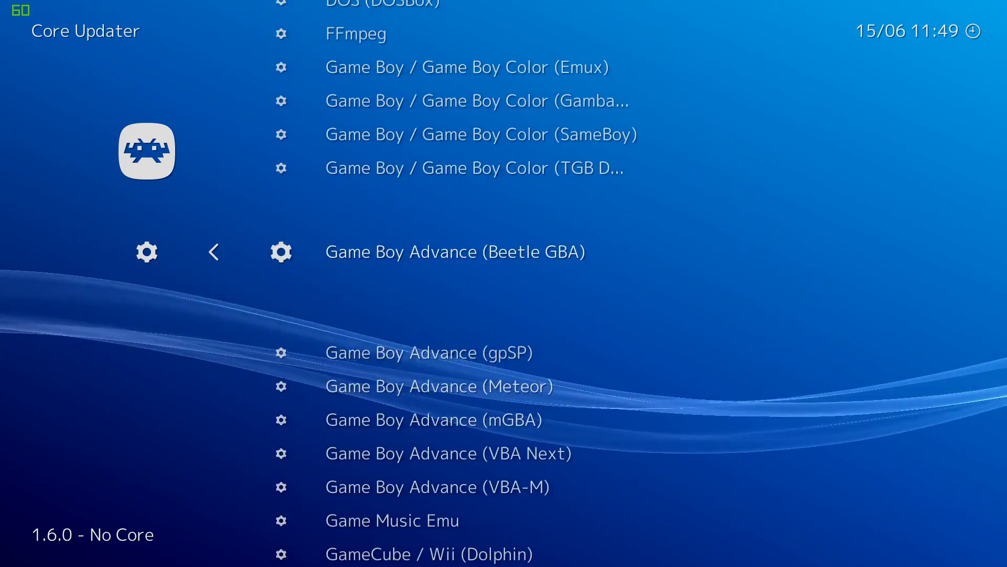
{"action": "key", "text": "Down"}
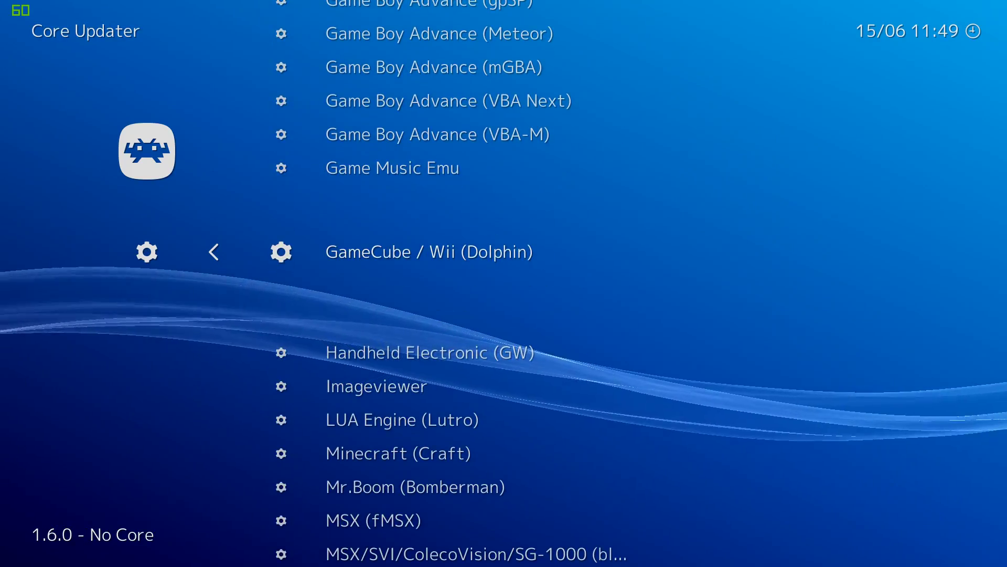
{"action": "key", "text": "Return"}
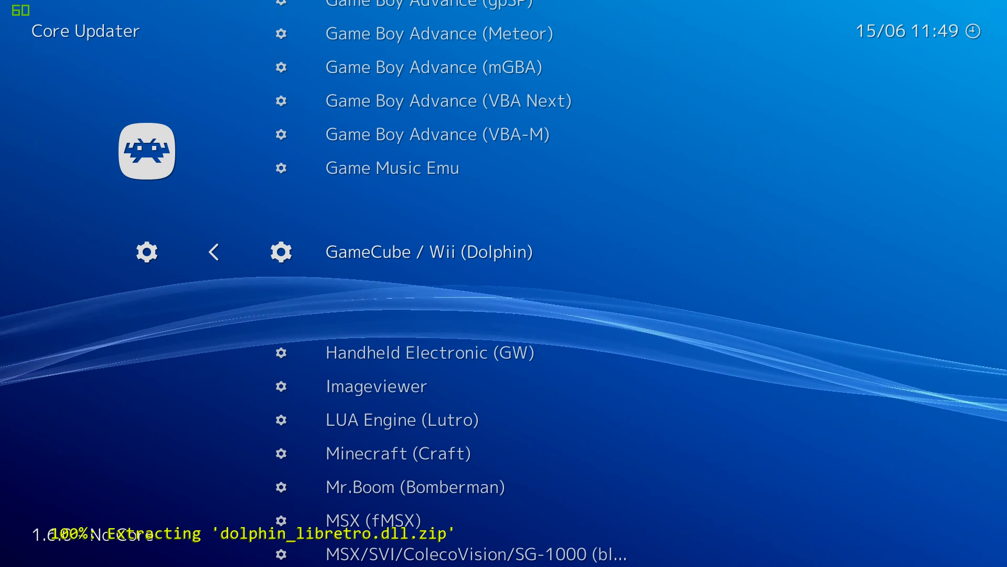
{"action": "key", "text": "BackSpace"}
{"action": "key", "text": "BackSpace"}
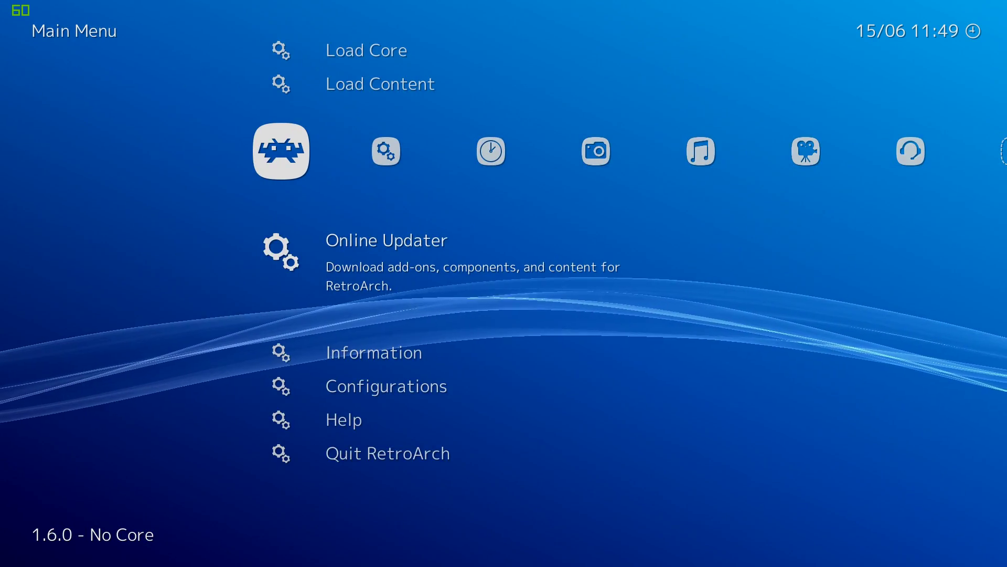
Step: Turn on Show Advanced Settings in RetroArch's User Interface settings
{"action": "key", "text": "Right"}
{"action": "key", "text": "Down"}
{"action": "key", "text": "Down"}
{"action": "key", "text": "Down"}
{"action": "key", "text": "Down"}
{"action": "key", "text": "Down"}
{"action": "key", "text": "Down"}
{"action": "key", "text": "Down"}
{"action": "key", "text": "Down"}
{"action": "key", "text": "Down"}
{"action": "key", "text": "Return"}
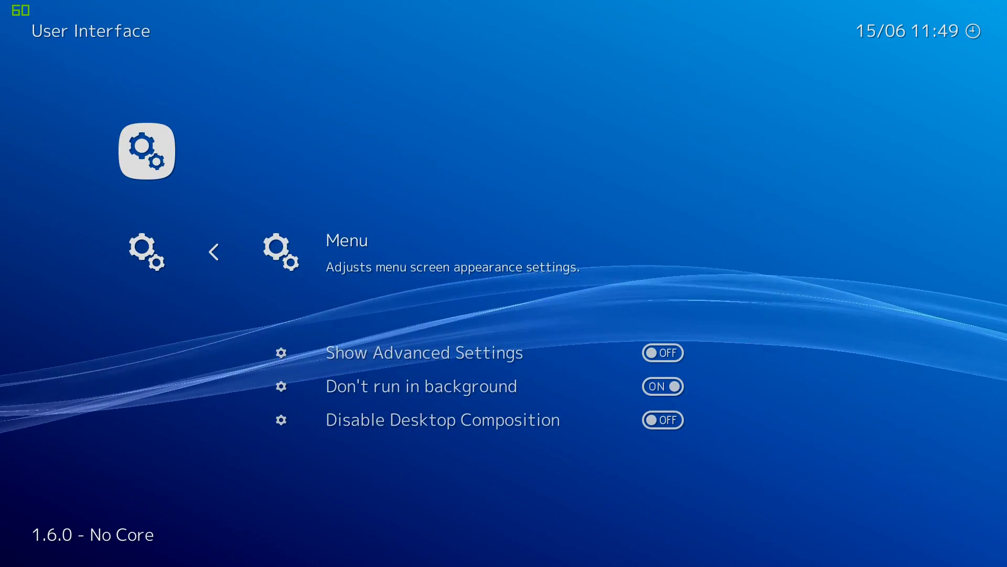
{"action": "key", "text": "Down"}
{"action": "key", "text": "Return"}
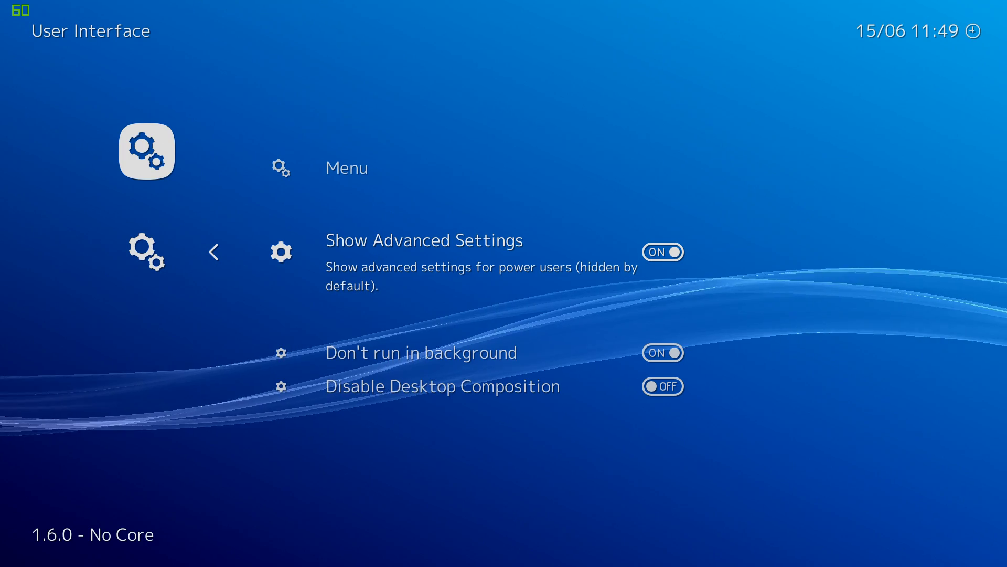
Step: Toggle Enable Hardware Shared Context in the Core settings, leave it on, and return to the main menu
{"action": "key", "text": "BackSpace"}
{"action": "key", "text": "Up"}
{"action": "key", "text": "Up"}
{"action": "key", "text": "Up"}
{"action": "key", "text": "Up"}
{"action": "key", "text": "Up"}
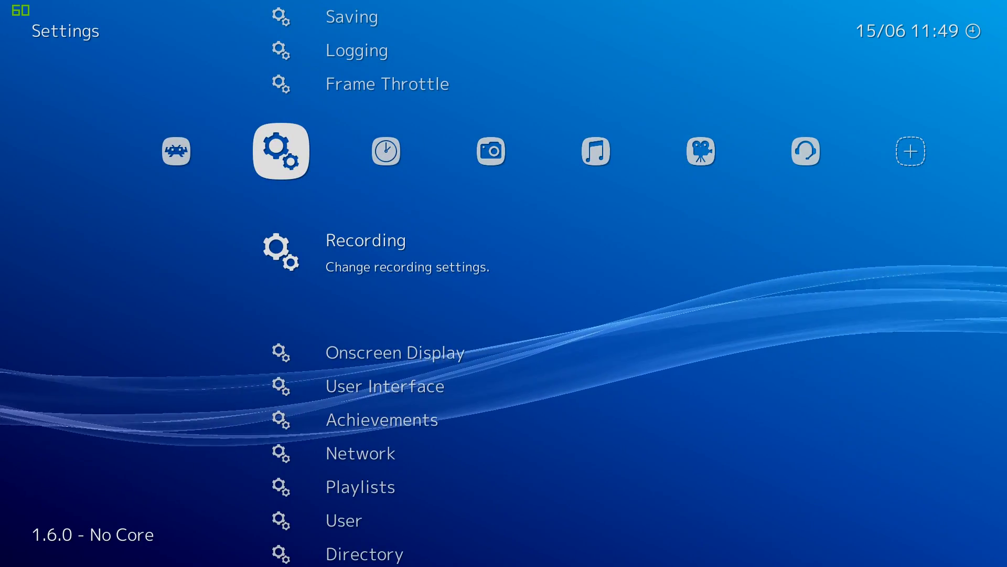
{"action": "key", "text": "Up"}
{"action": "key", "text": "Up"}
{"action": "key", "text": "Return"}
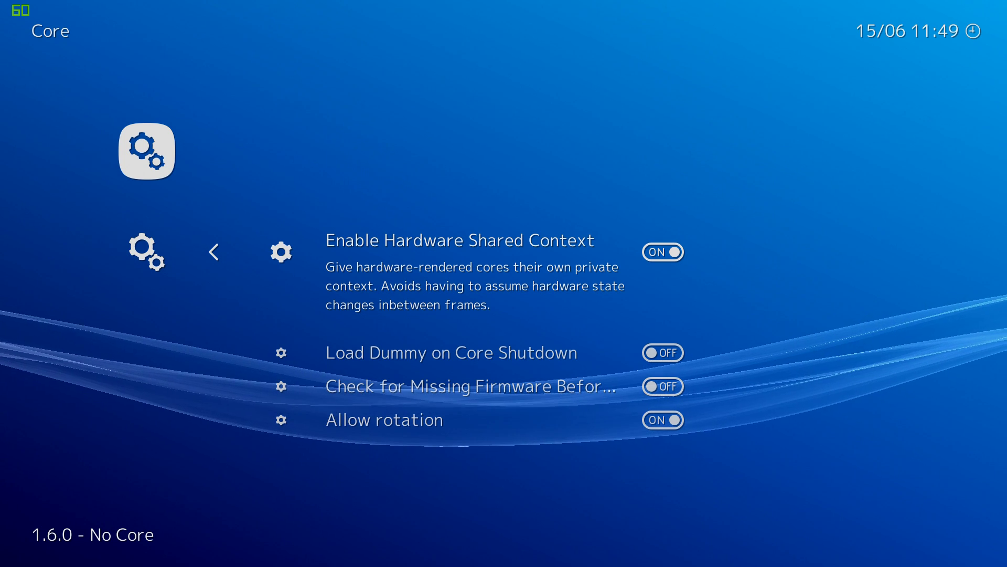
{"action": "key", "text": "Return"}
{"action": "key", "text": "Return"}
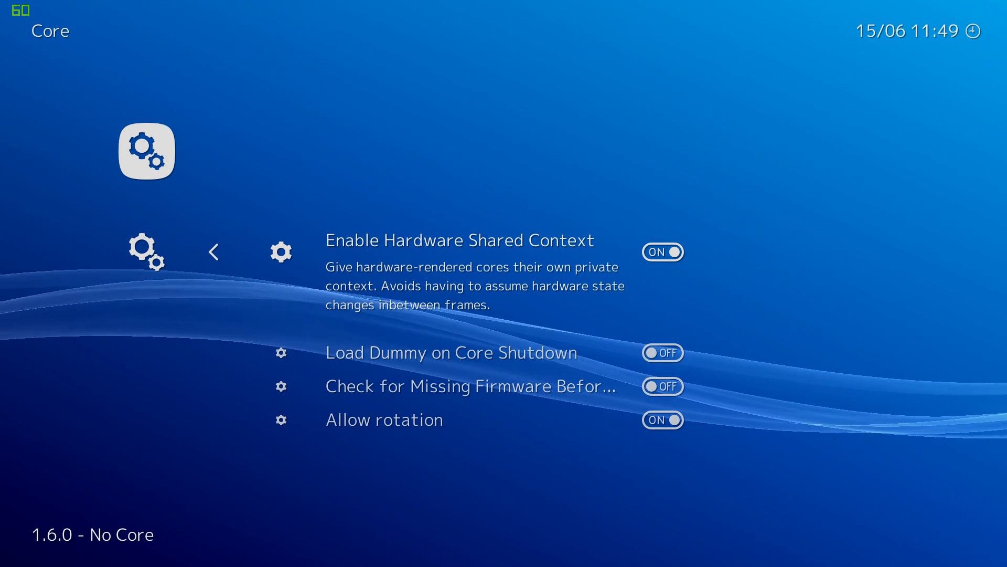
{"action": "key", "text": "BackSpace"}
{"action": "key", "text": "Left"}
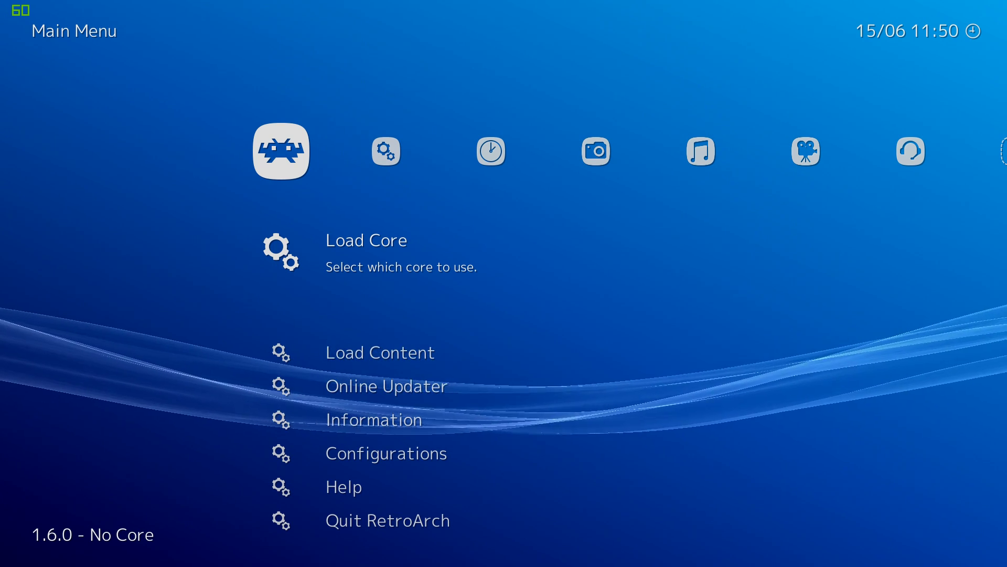
Step: Quit RetroArch from its main menu
{"action": "key", "text": "Down"}
{"action": "key", "text": "Down"}
{"action": "key", "text": "Down"}
{"action": "key", "text": "Down"}
{"action": "key", "text": "Down"}
{"action": "key", "text": "Down"}
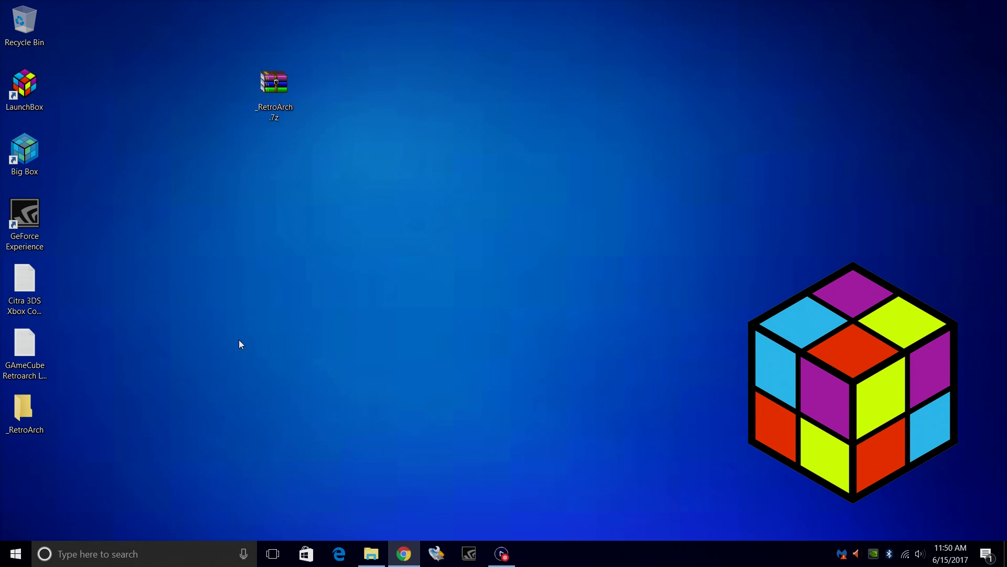
Step: Open the GAmeCube Retroarch LaunchBox text file from the desktop, select the parameters -L "cores\dolphin_libretro.dll", and minimize the note
{"action": "double_click", "coordinate": [24, 347]}
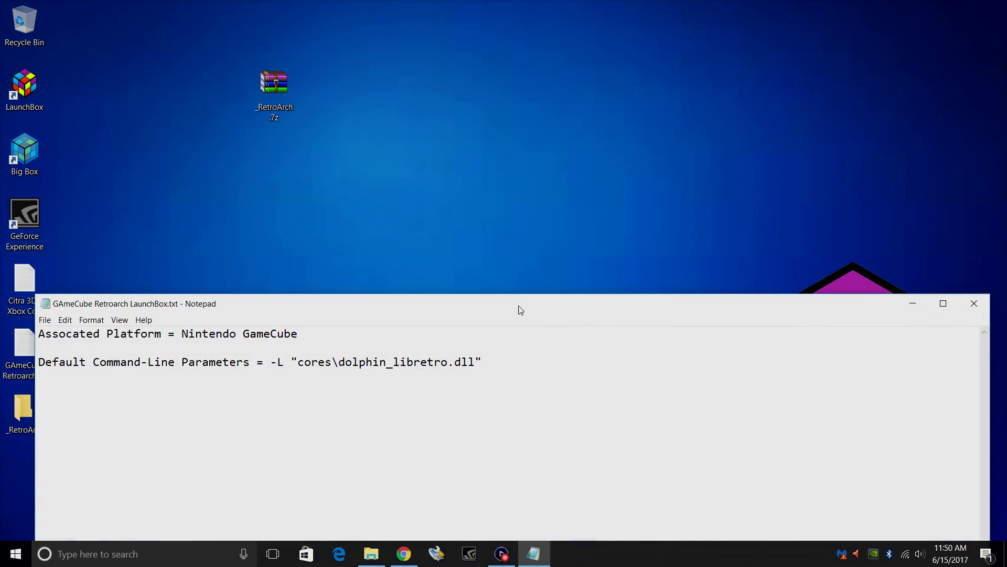
{"action": "left_click_drag", "start_coordinate": [520, 310], "coordinate": [533, 145]}
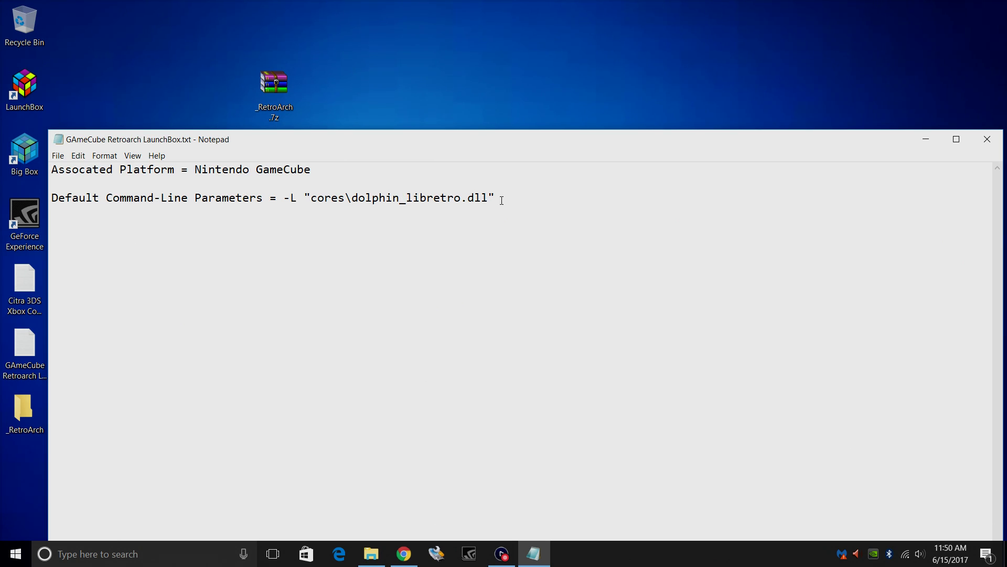
{"action": "left_click_drag", "start_coordinate": [501, 198], "coordinate": [284, 202]}
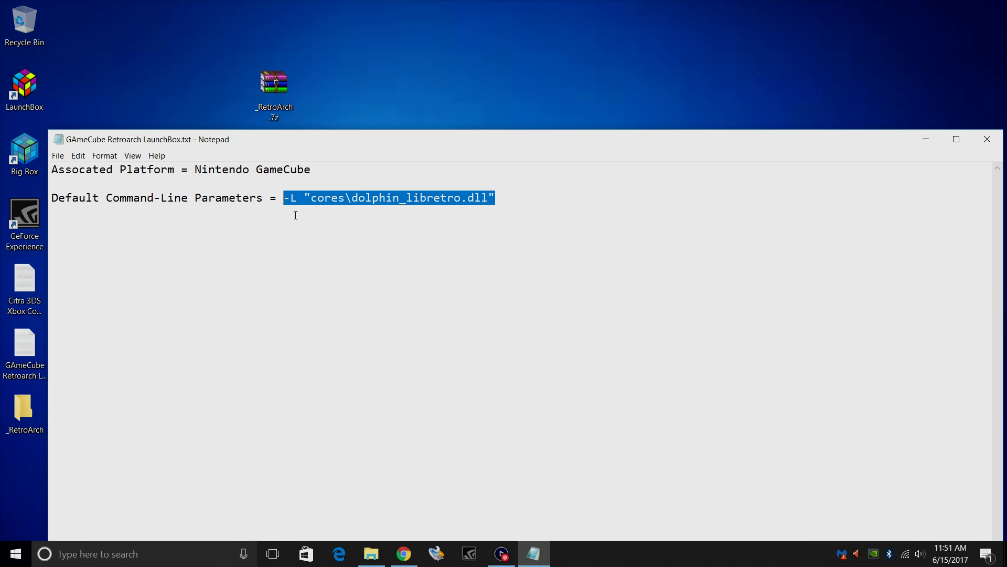
{"action": "left_click", "coordinate": [925, 142]}
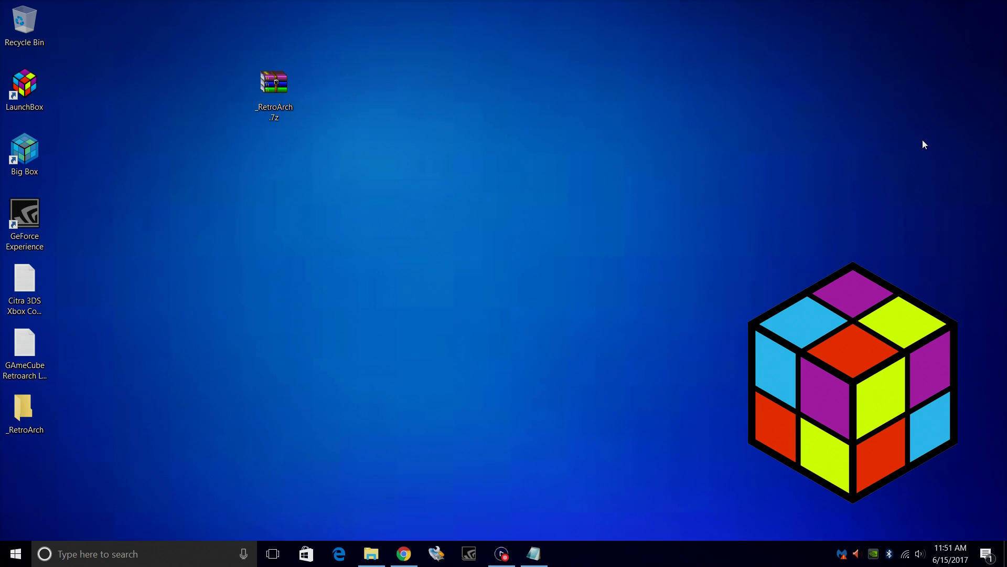
Step: Switch to LaunchBox, open the Retroarch emulator for editing, and select Nintendo GameCube in its associated platforms
{"action": "double_click", "coordinate": [40, 104]}
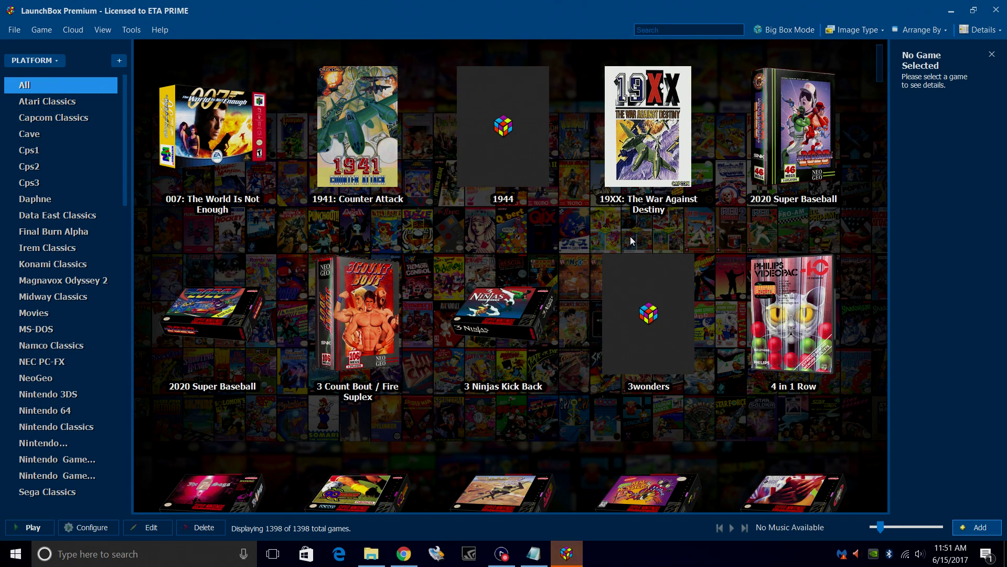
{"action": "left_click", "coordinate": [131, 30]}
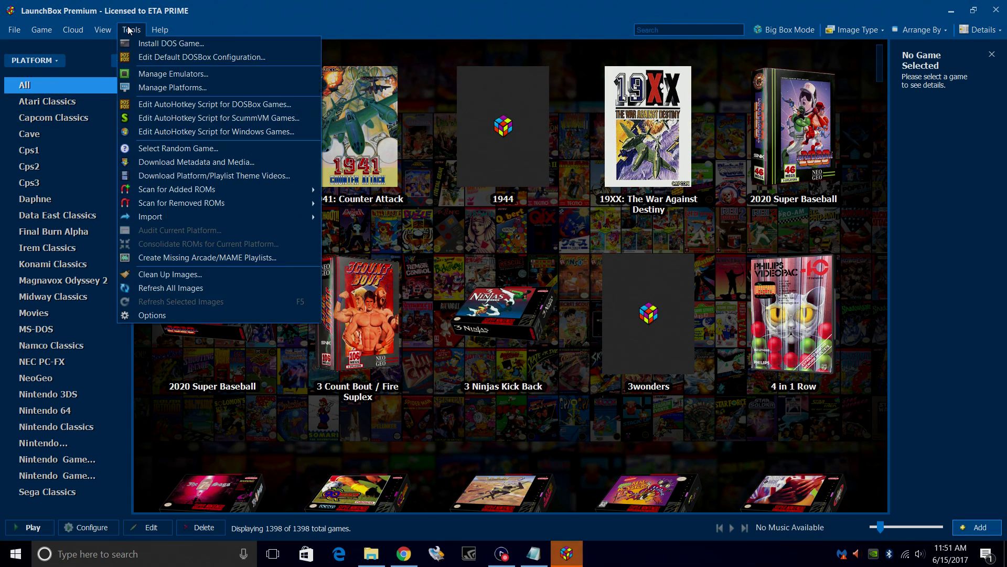
{"action": "left_click", "coordinate": [209, 71]}
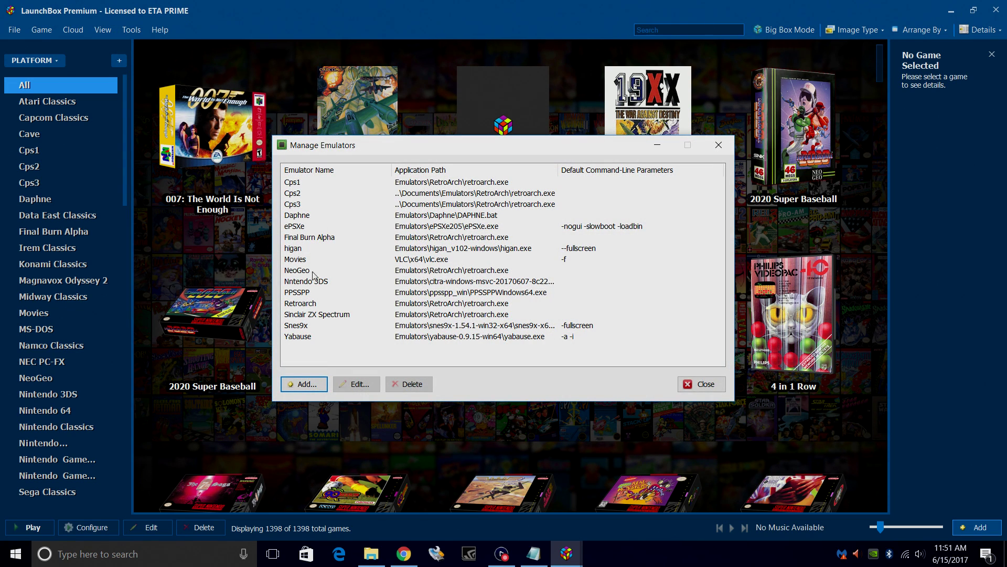
{"action": "double_click", "coordinate": [308, 304]}
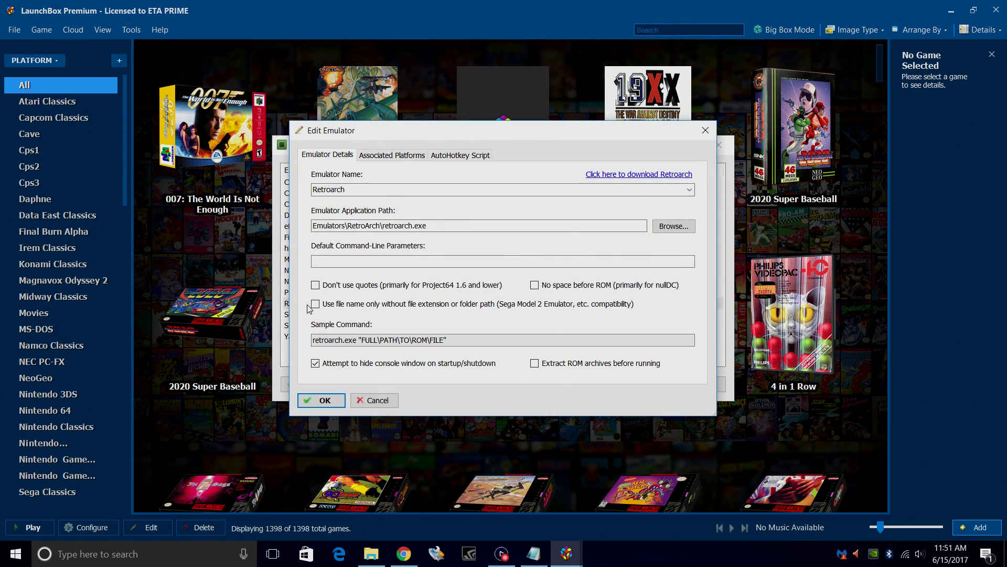
{"action": "left_click", "coordinate": [393, 156]}
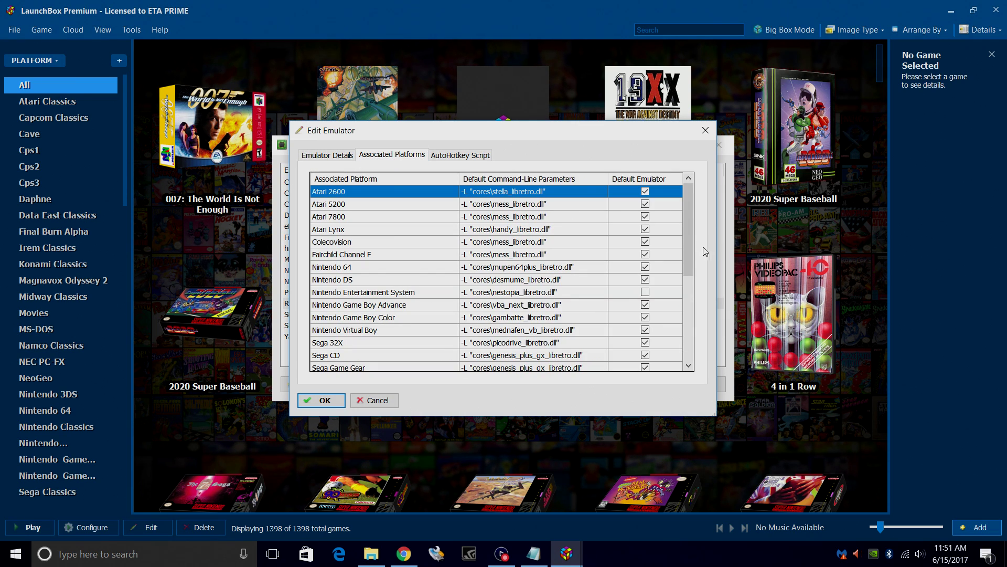
{"action": "scroll", "coordinate": [603, 336], "scroll_direction": "down", "scroll_amount": 5}
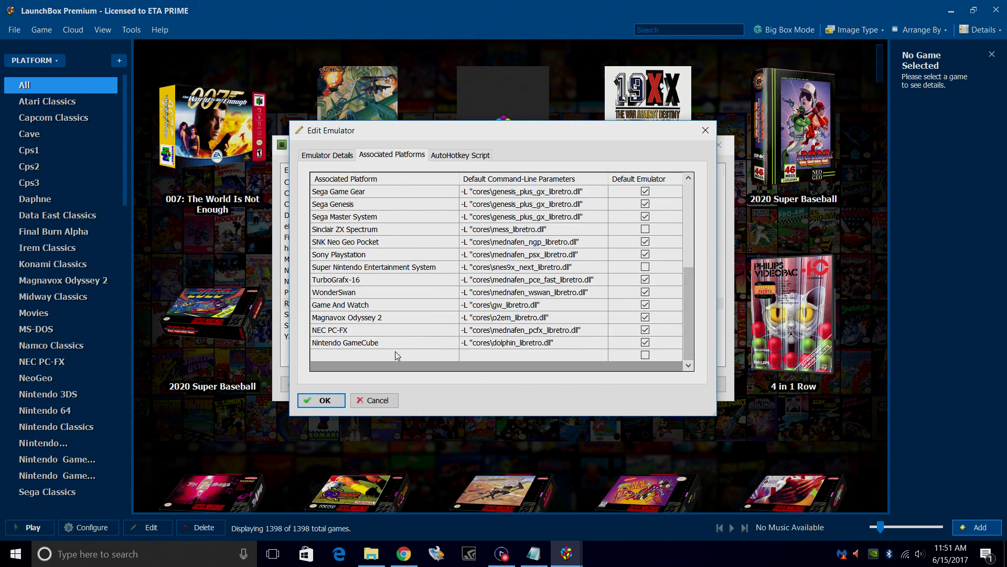
{"action": "left_click", "coordinate": [394, 344]}
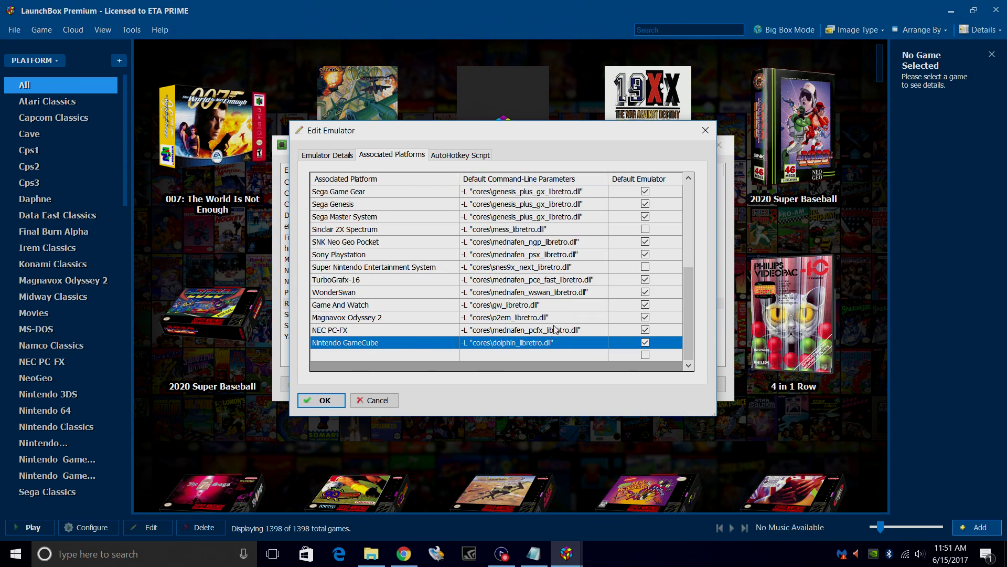
Step: Compare the Nintendo GameCube entry with the note, keep Retroarch as its default emulator, and save the emulator settings
{"action": "left_click", "coordinate": [531, 555]}
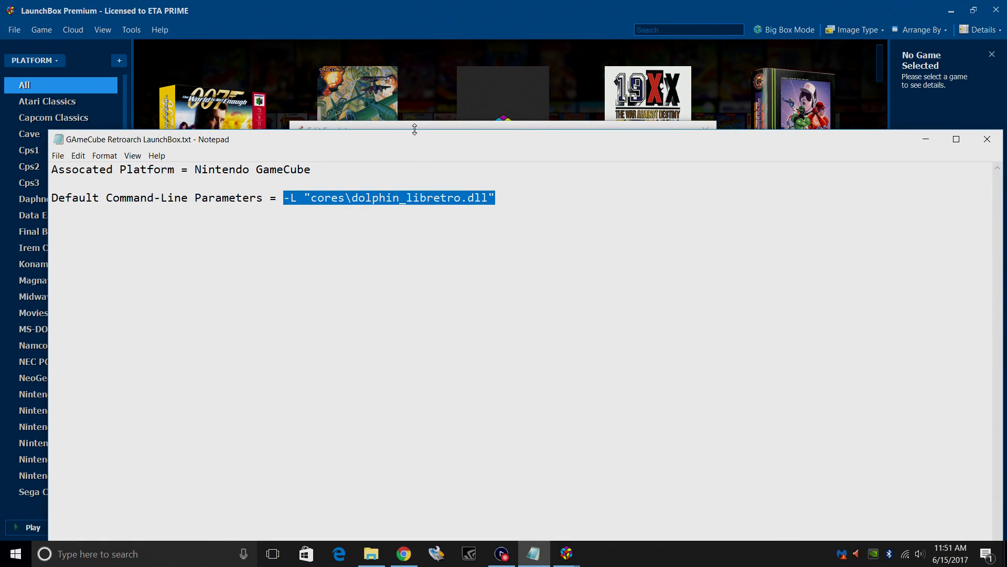
{"action": "left_click_drag", "start_coordinate": [413, 140], "coordinate": [487, 406]}
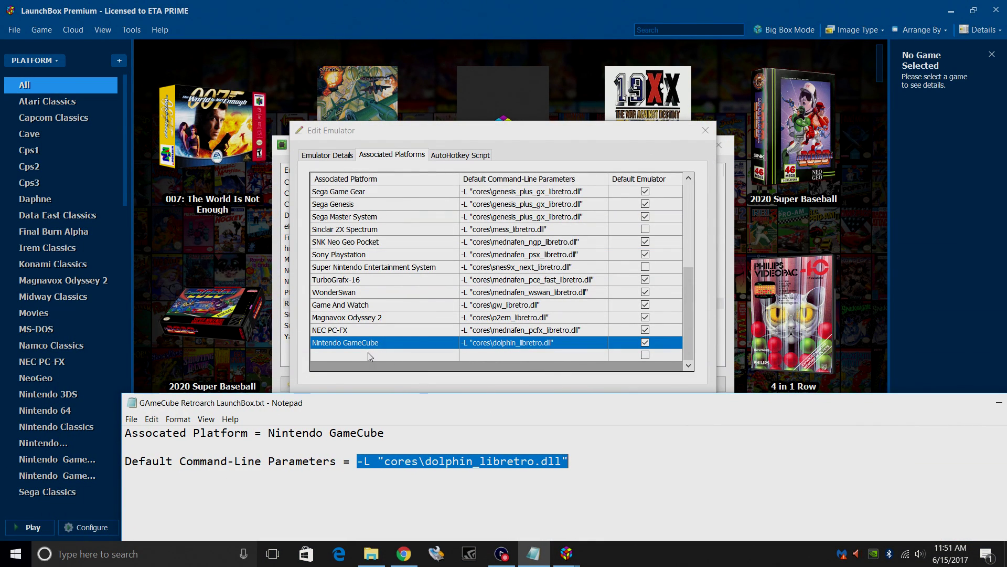
{"action": "left_click", "coordinate": [643, 346]}
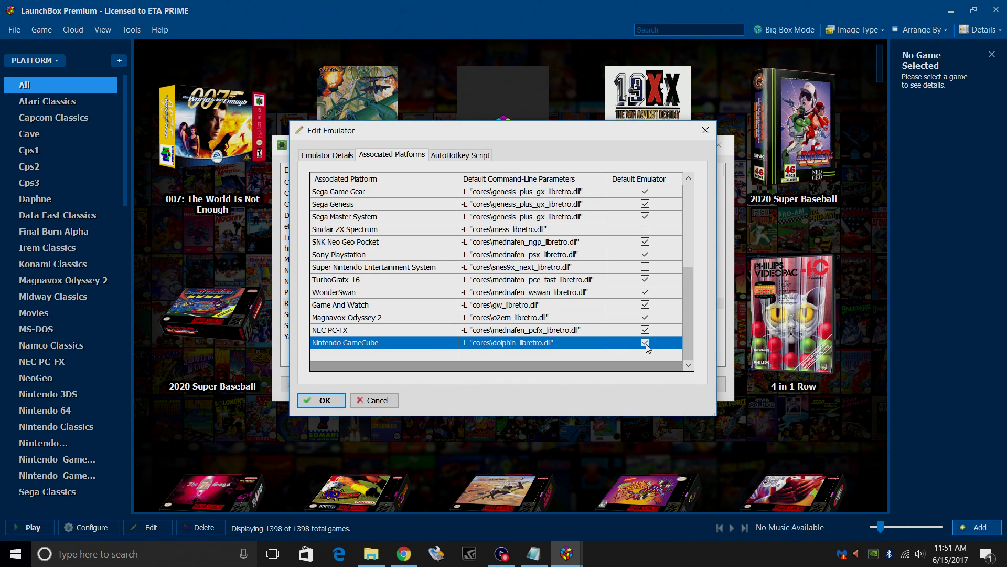
{"action": "left_click", "coordinate": [325, 399]}
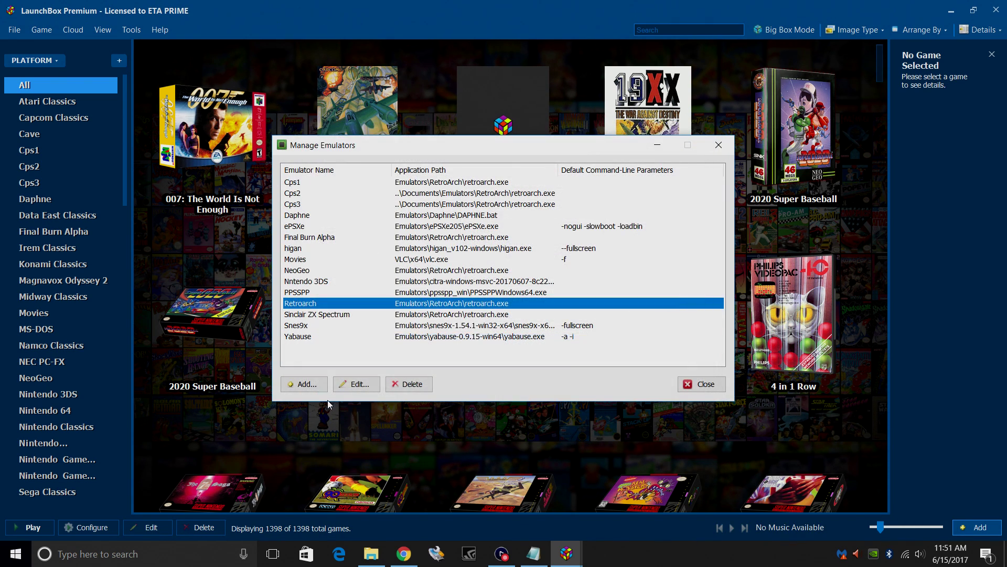
{"action": "left_click", "coordinate": [703, 385]}
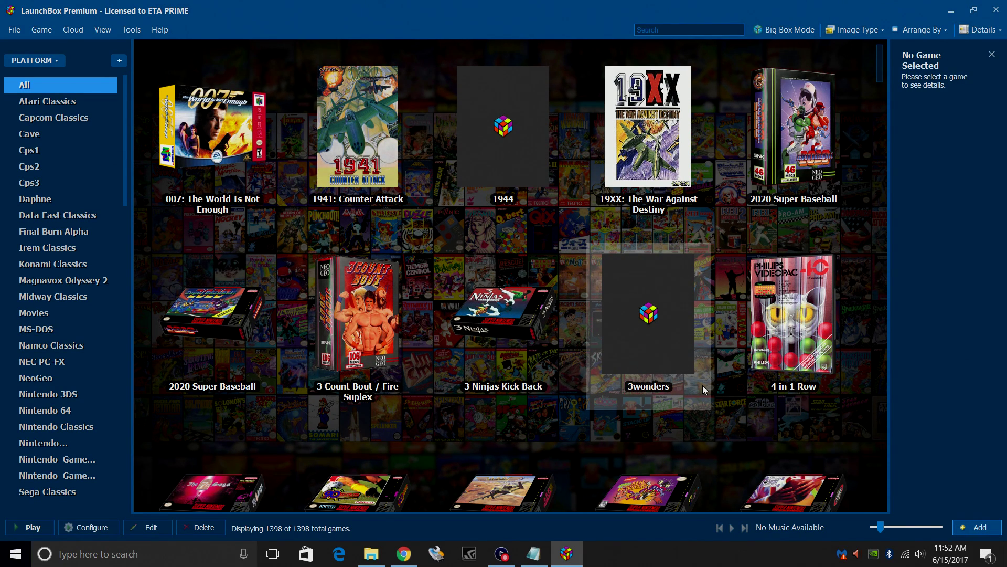
Step: Start the wizard for importing ROM files and go on to the selection of files to import
{"action": "left_click", "coordinate": [126, 30]}
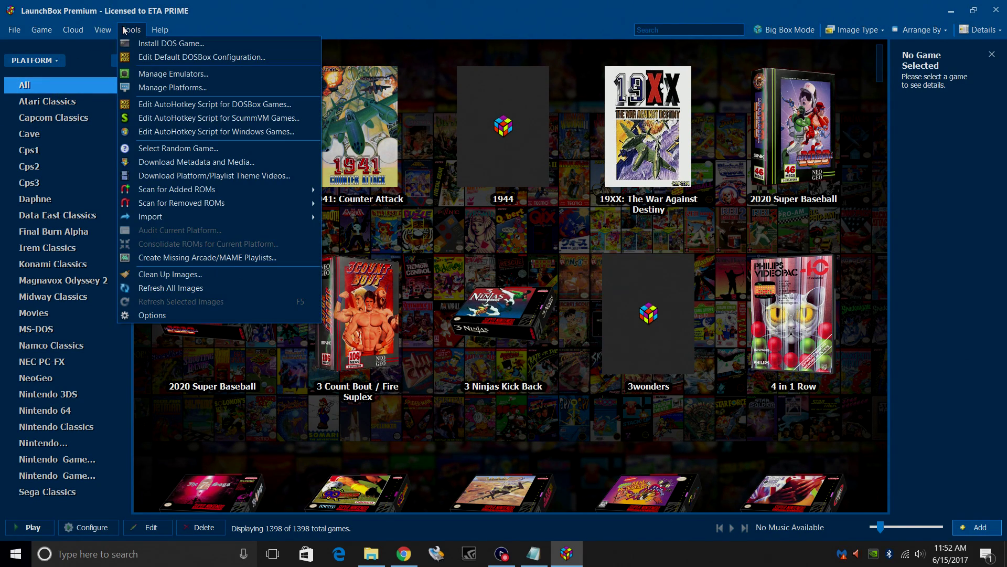
{"action": "mouse_move", "coordinate": [170, 216]}
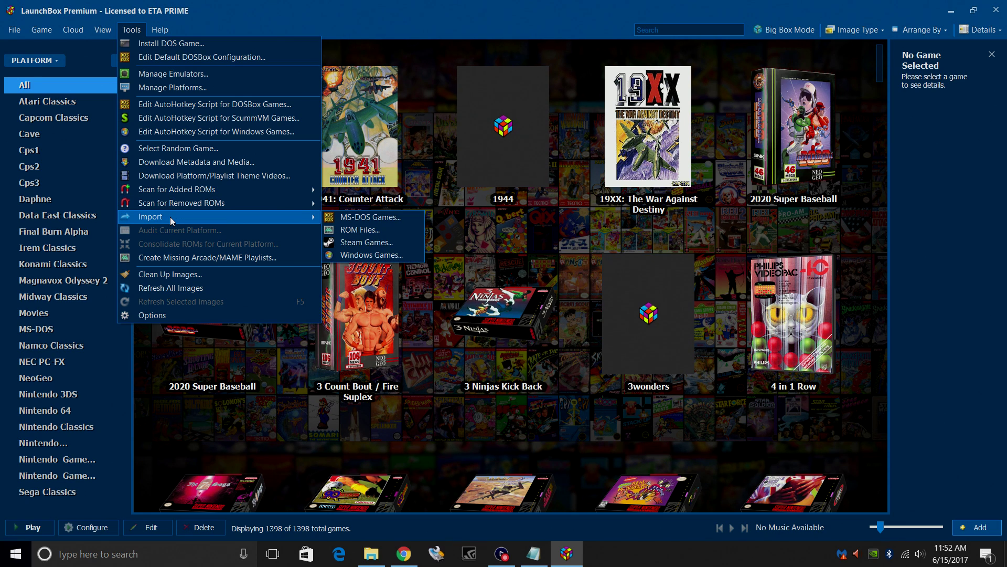
{"action": "left_click", "coordinate": [353, 231]}
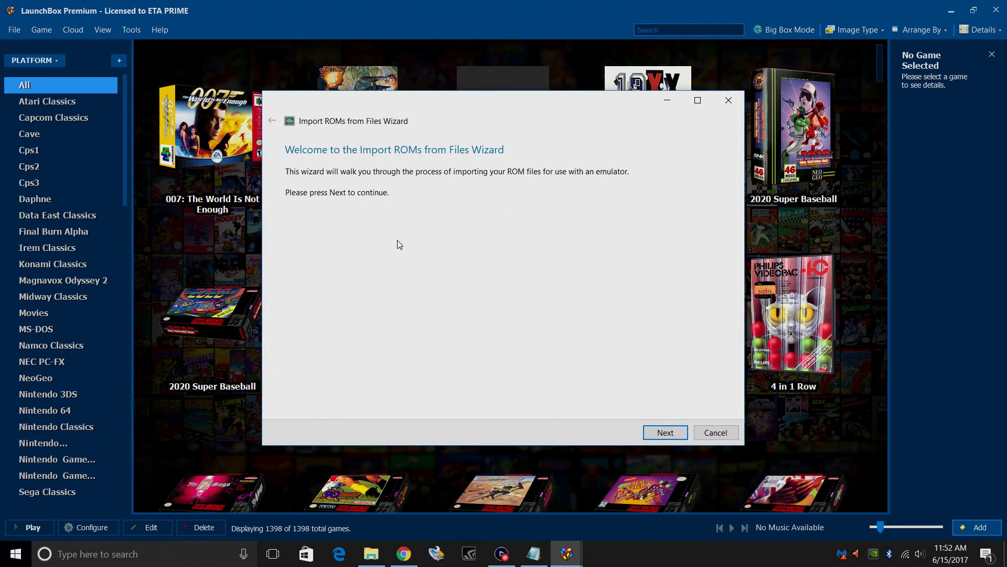
{"action": "left_click", "coordinate": [663, 426]}
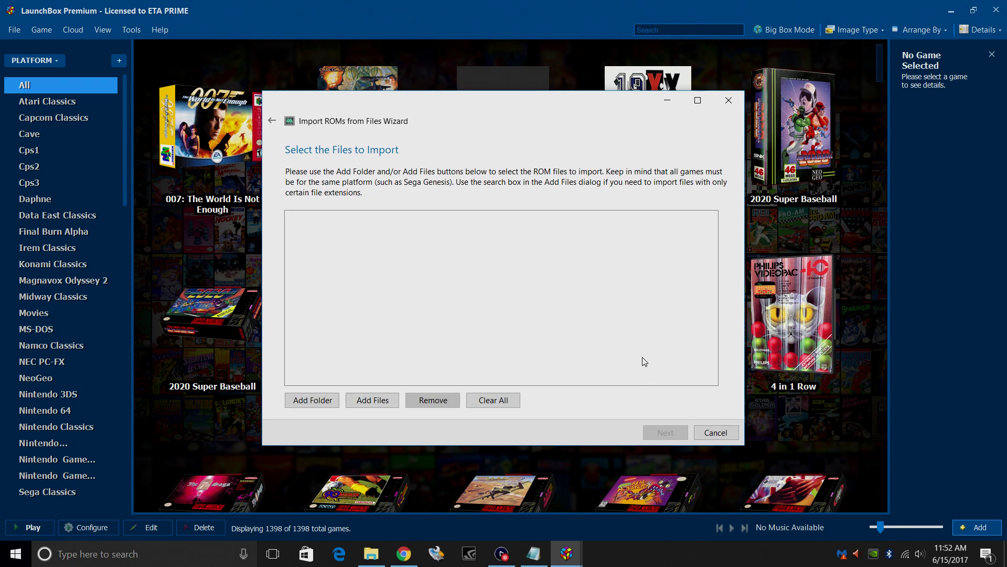
Step: Add the LaunchBox\Games\Nintendo GameCube folder to the files to import and continue
{"action": "left_click", "coordinate": [316, 403]}
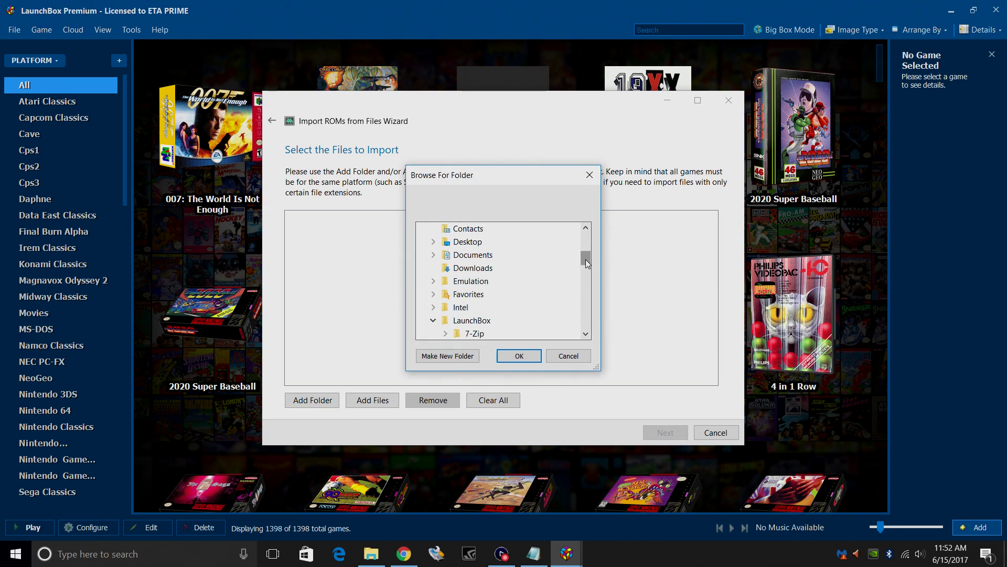
{"action": "left_click_drag", "start_coordinate": [585, 259], "coordinate": [584, 262]}
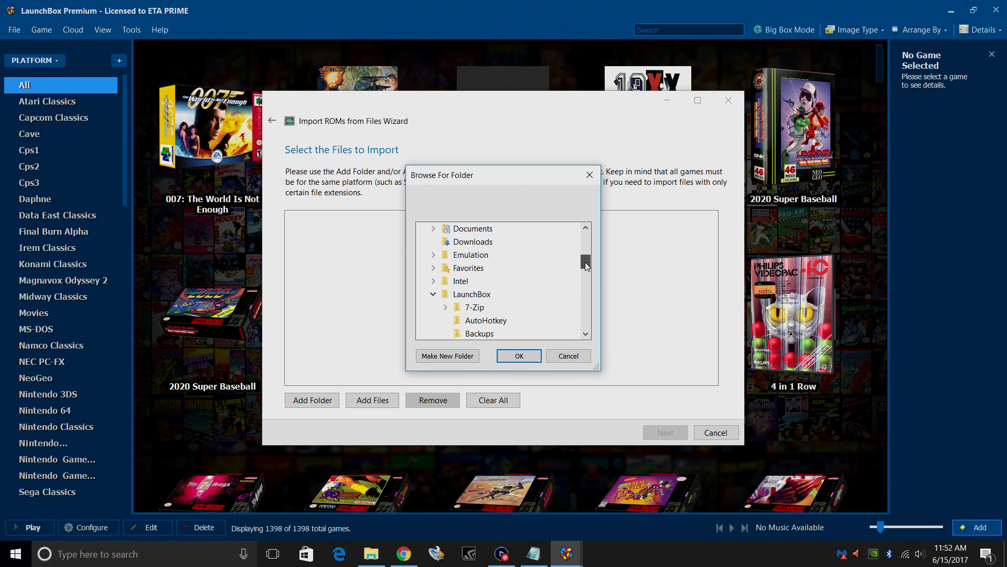
{"action": "left_click_drag", "start_coordinate": [584, 262], "coordinate": [584, 275]}
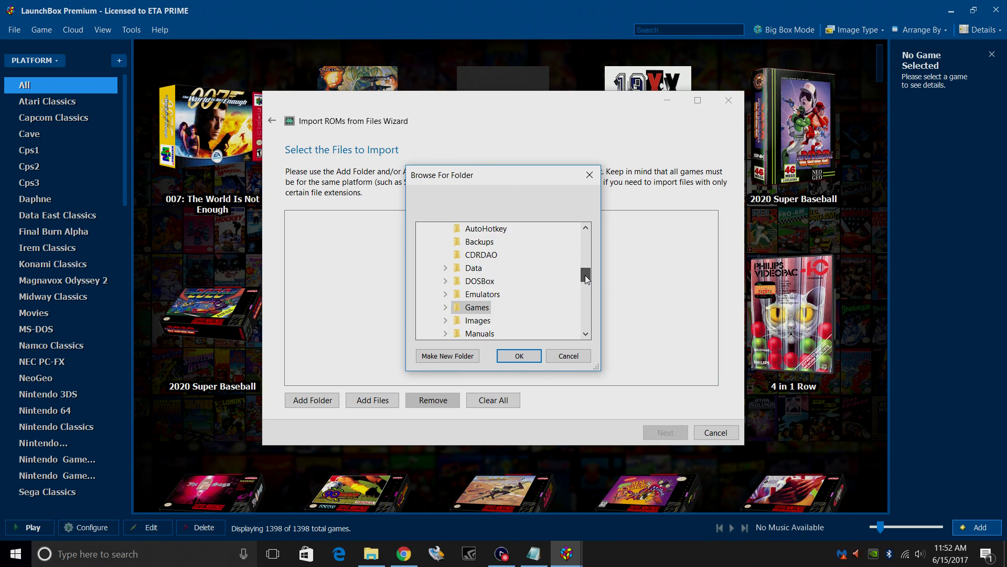
{"action": "left_click", "coordinate": [445, 308]}
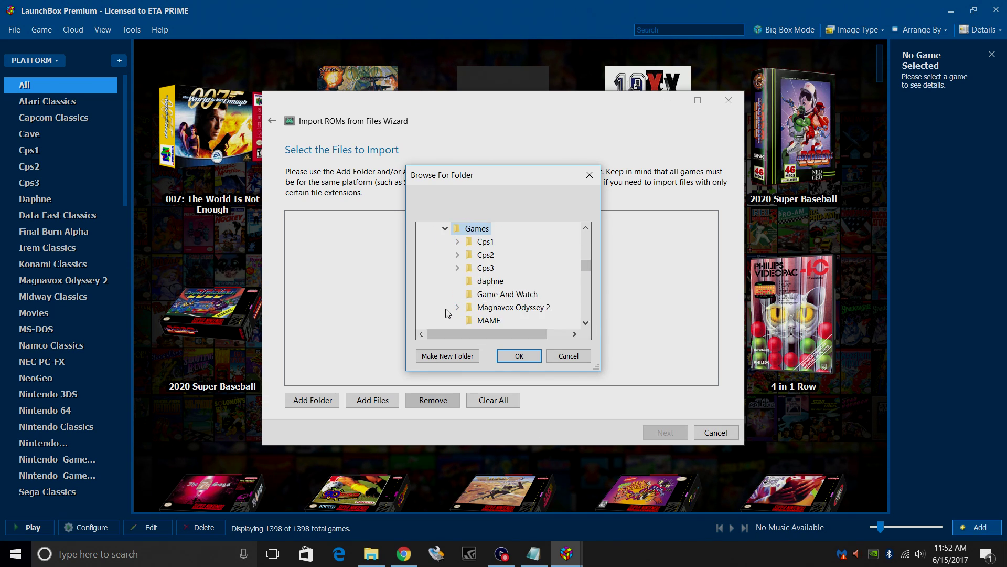
{"action": "left_click", "coordinate": [586, 322]}
{"action": "left_click", "coordinate": [586, 323]}
{"action": "left_click", "coordinate": [586, 322]}
{"action": "left_click", "coordinate": [586, 322]}
{"action": "left_click", "coordinate": [586, 323]}
{"action": "left_click", "coordinate": [586, 323]}
{"action": "left_click", "coordinate": [585, 322]}
{"action": "left_click", "coordinate": [586, 322]}
{"action": "left_click", "coordinate": [586, 323]}
{"action": "left_click", "coordinate": [543, 324]}
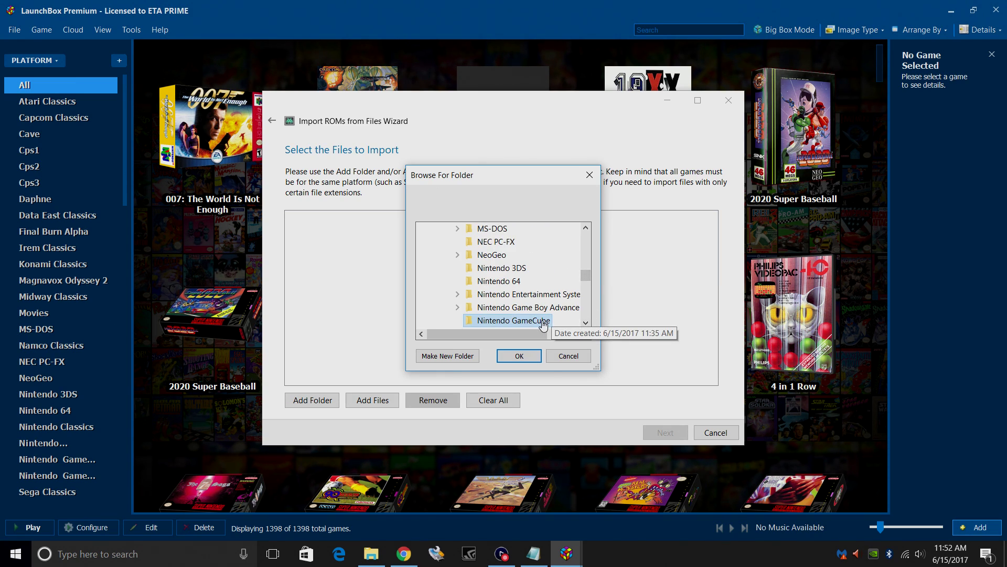
{"action": "left_click", "coordinate": [519, 356]}
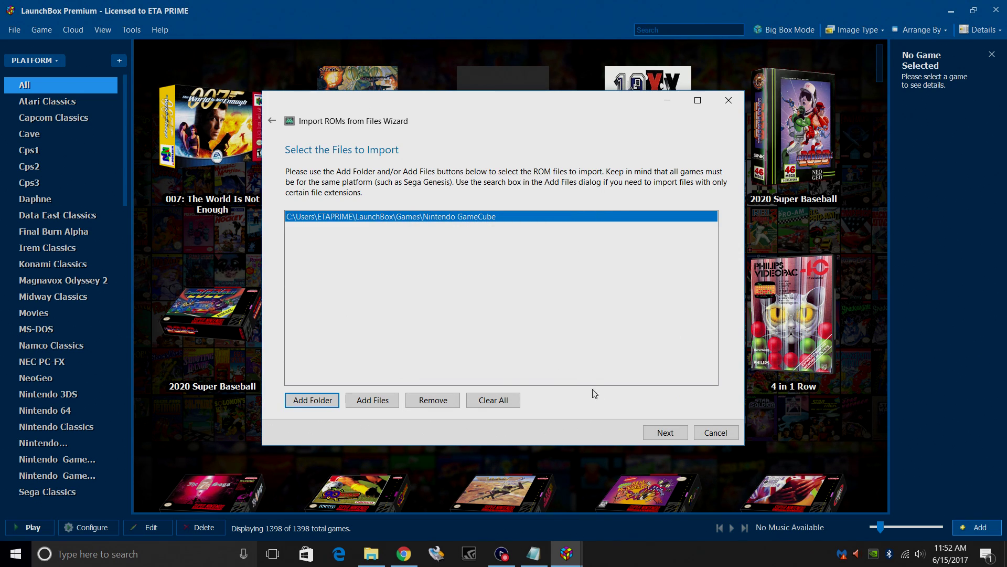
{"action": "left_click", "coordinate": [665, 433]}
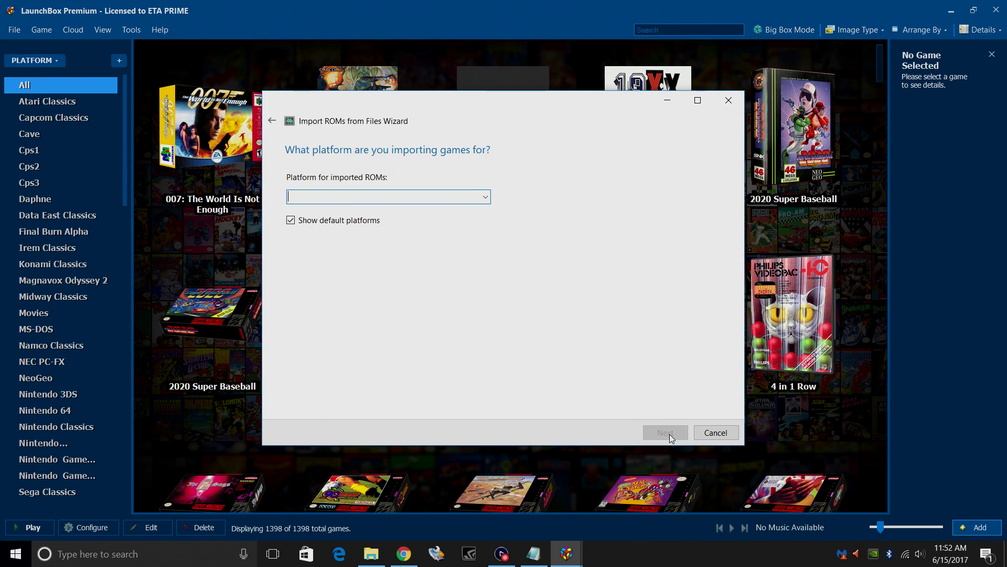
Step: Set the platform for the imported ROMs to Nintendo GameCube and the emulator to Retroarch
{"action": "left_click", "coordinate": [486, 197]}
{"action": "left_click_drag", "start_coordinate": [488, 235], "coordinate": [479, 365]}
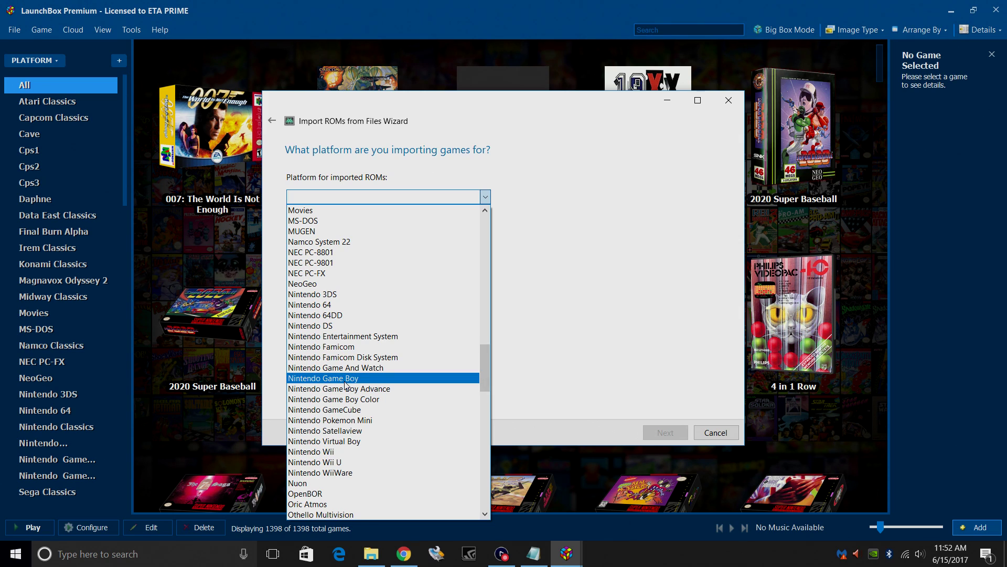
{"action": "left_click", "coordinate": [346, 410]}
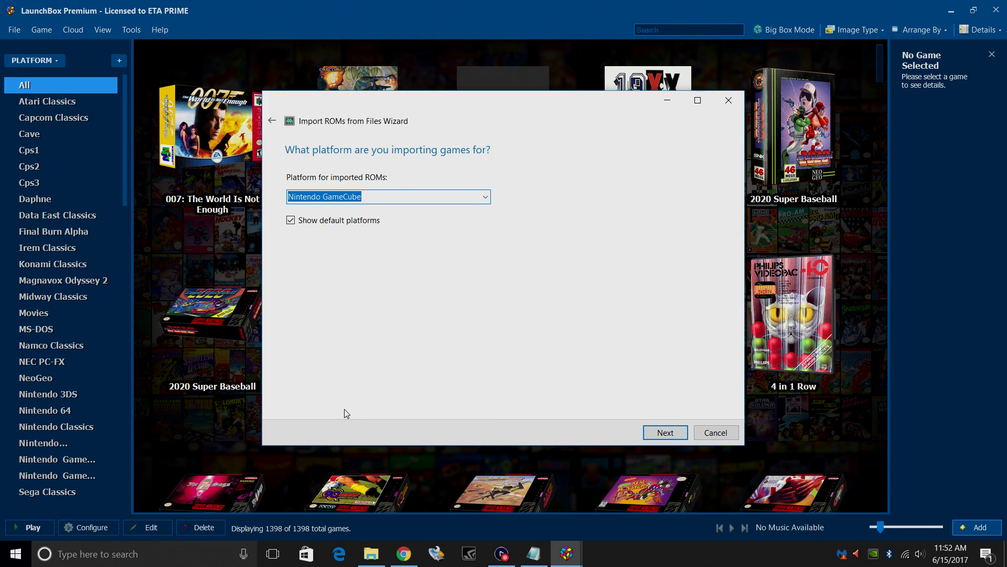
{"action": "left_click", "coordinate": [680, 435]}
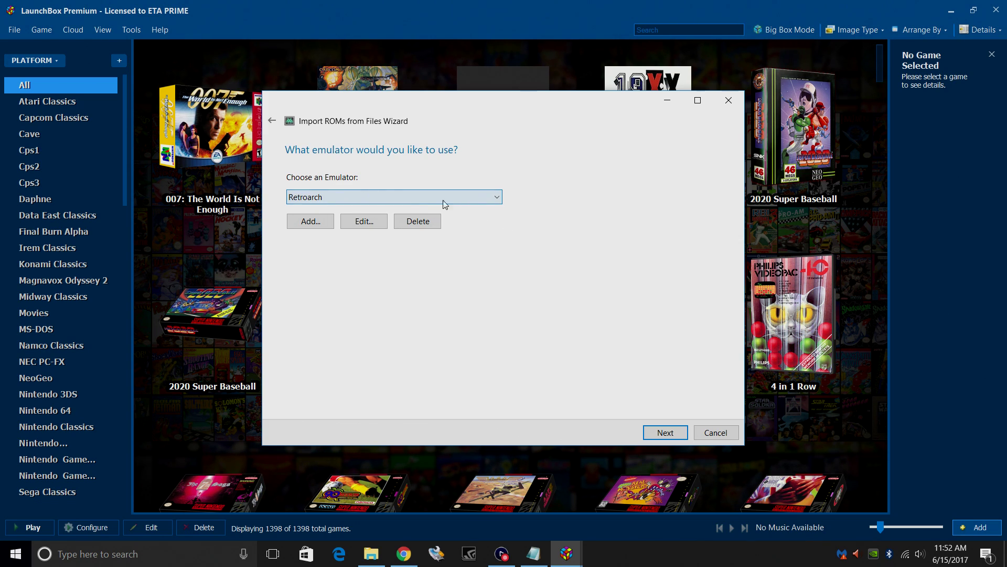
{"action": "left_click", "coordinate": [497, 197]}
{"action": "left_click", "coordinate": [324, 323]}
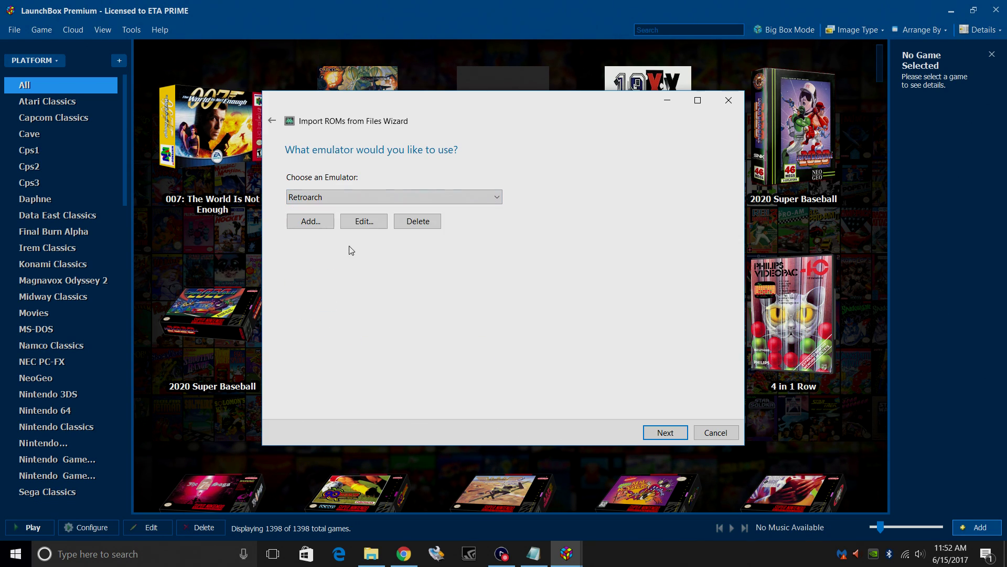
{"action": "left_click", "coordinate": [665, 431]}
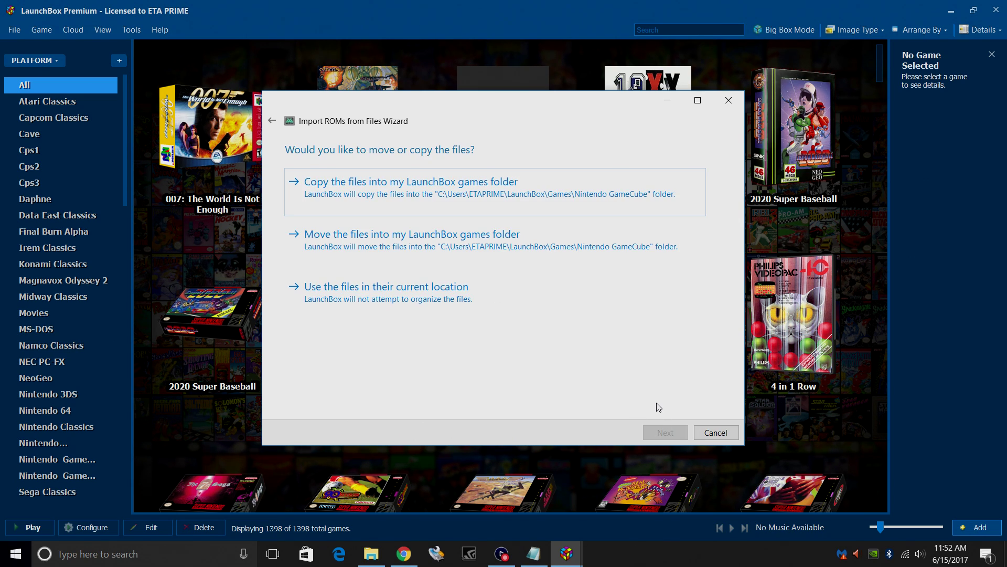
Step: Use the ROM files in their current location and accept the game information search from the LaunchBox Games Database only
{"action": "left_click", "coordinate": [428, 298]}
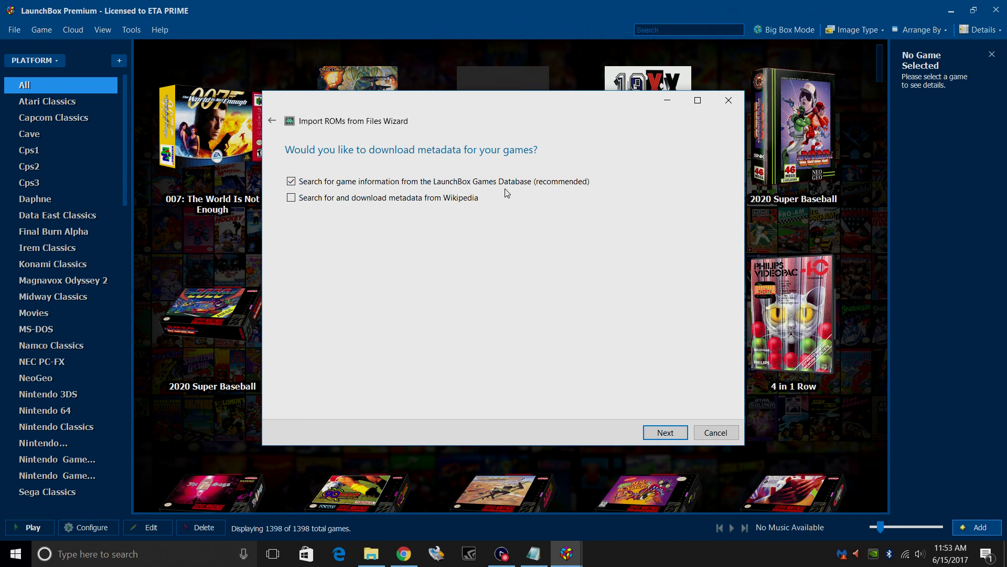
{"action": "left_click", "coordinate": [672, 432]}
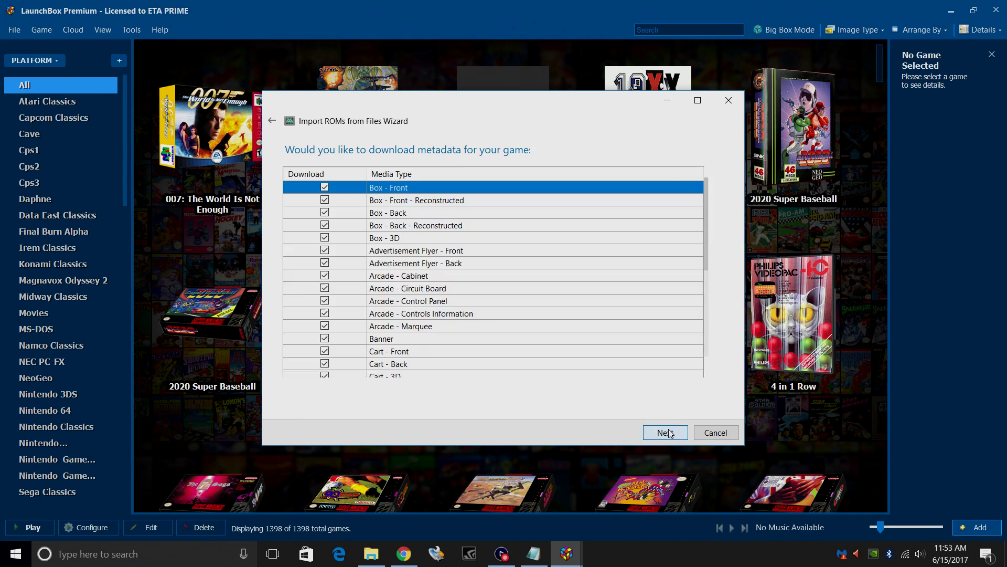
Step: Keep all image types selected for download, as well as all EmuMovies media types, and continue to the custom options
{"action": "mouse_move", "coordinate": [704, 256]}
{"action": "left_mouse_down"}
{"action": "mouse_move", "coordinate": [708, 341]}
{"action": "mouse_move", "coordinate": [719, 364]}
{"action": "mouse_move", "coordinate": [719, 216]}
{"action": "mouse_move", "coordinate": [710, 335]}
{"action": "mouse_move", "coordinate": [709, 237]}
{"action": "left_mouse_up"}
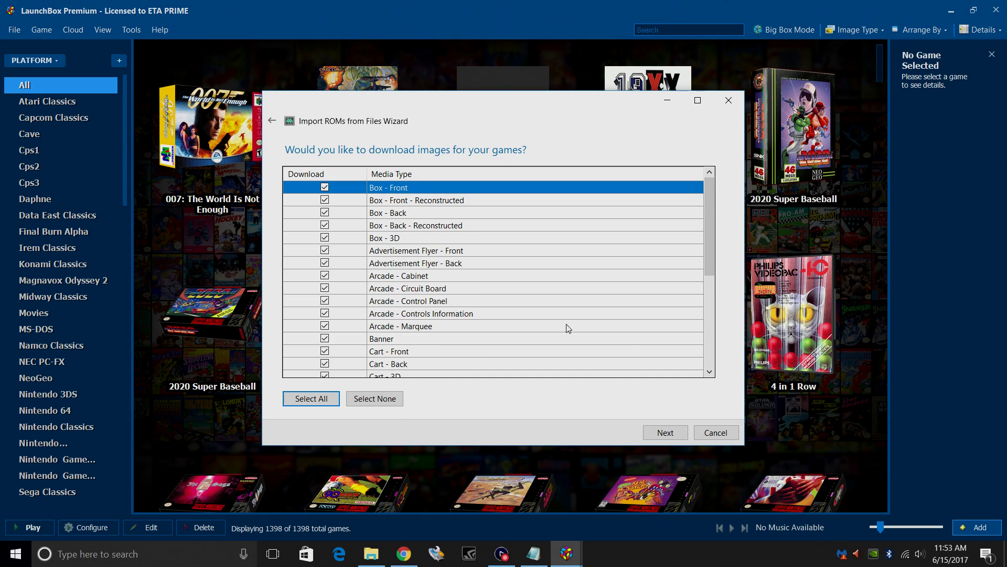
{"action": "left_click", "coordinate": [683, 434]}
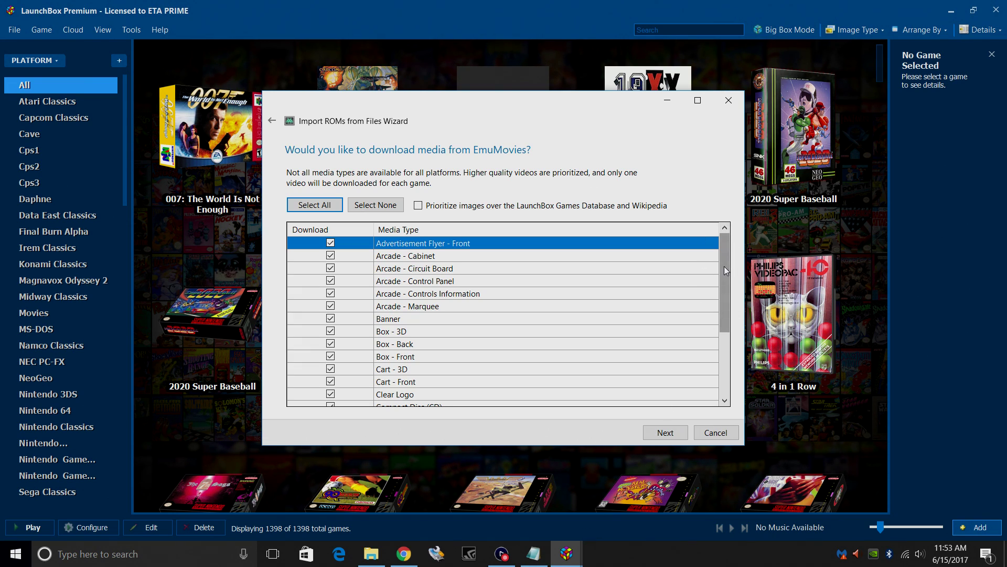
{"action": "left_click_drag", "start_coordinate": [726, 277], "coordinate": [718, 254]}
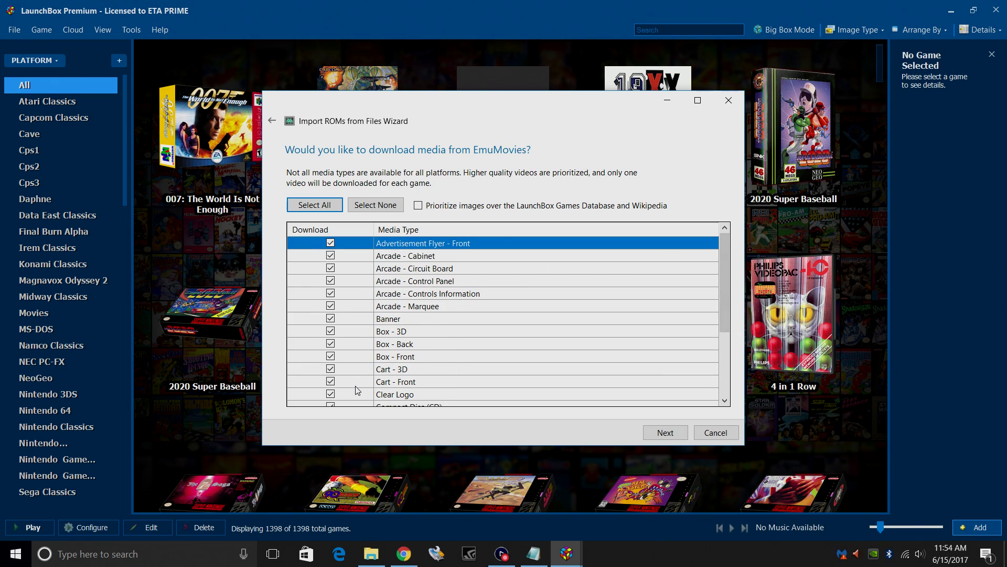
{"action": "left_click", "coordinate": [660, 431]}
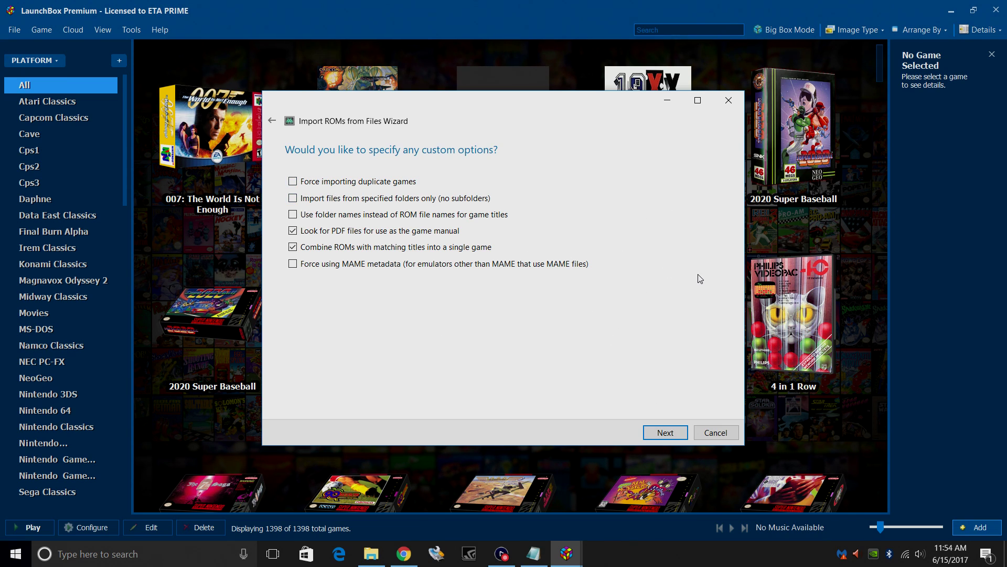
Step: Accept the default custom options, review the listed GameCube ISO files and finish the import
{"action": "left_click", "coordinate": [656, 431]}
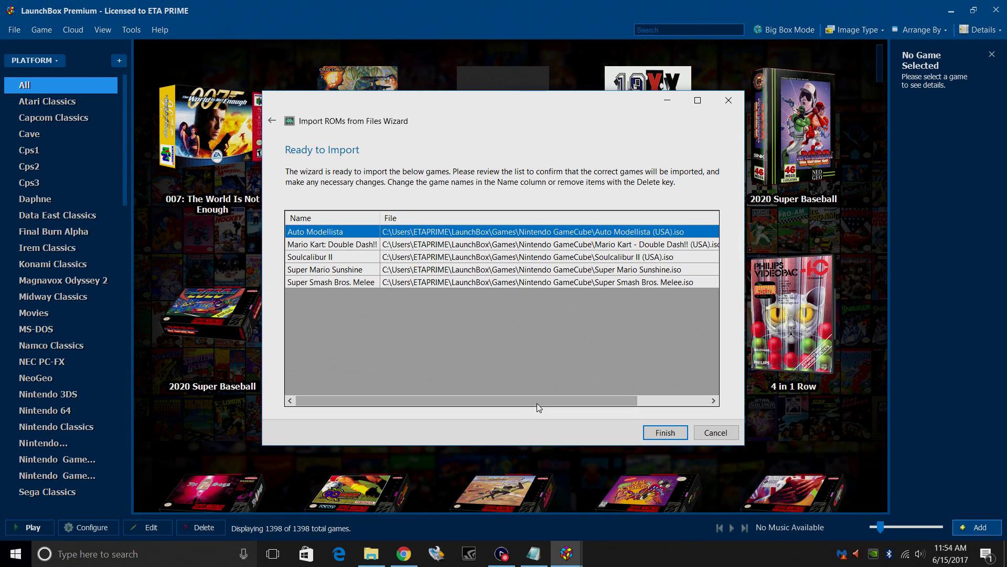
{"action": "left_click_drag", "start_coordinate": [540, 400], "coordinate": [702, 423]}
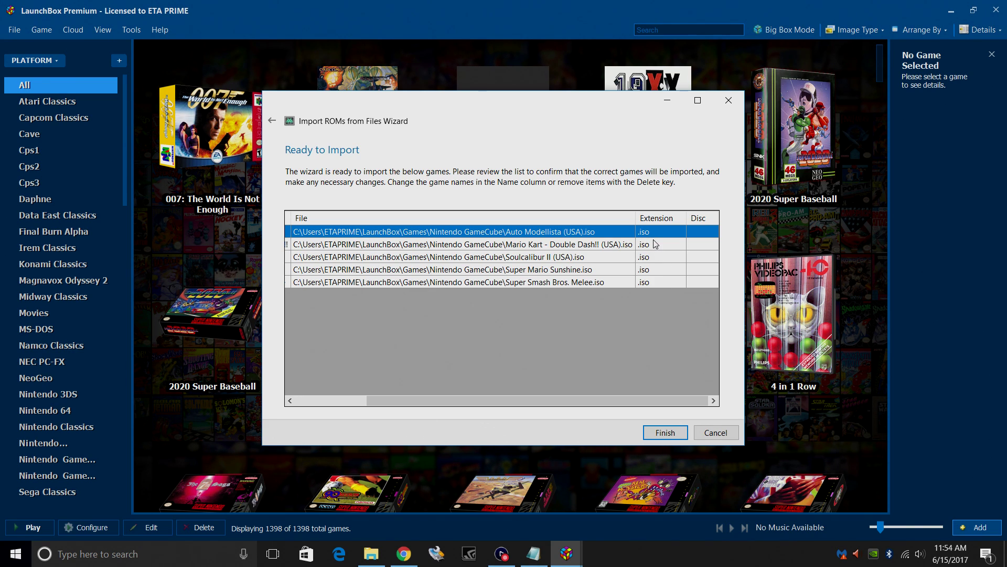
{"action": "left_click", "coordinate": [680, 435]}
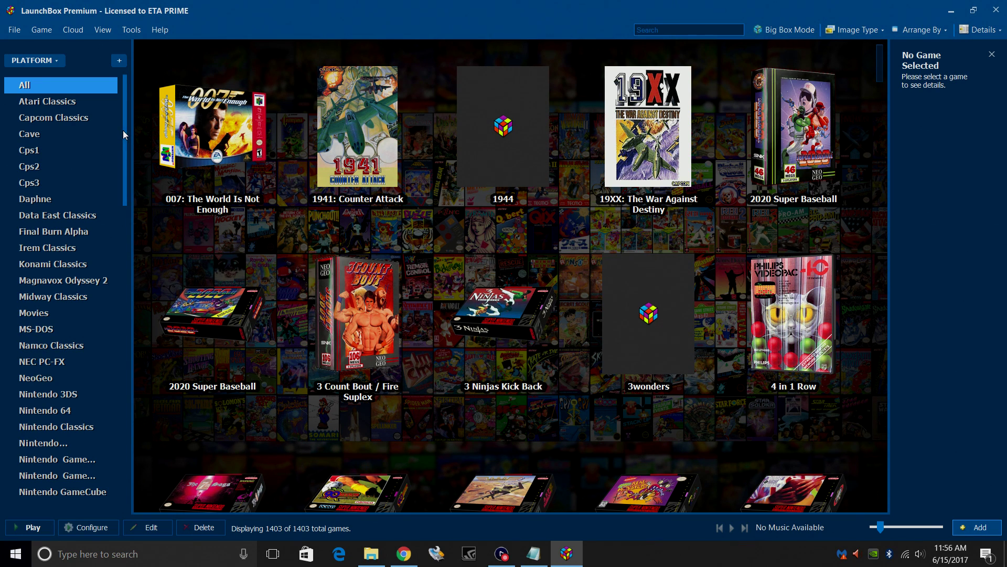
Step: Show the Nintendo GameCube platform's games and launch Soul Calibur II
{"action": "left_click_drag", "start_coordinate": [125, 135], "coordinate": [116, 251]}
{"action": "left_click", "coordinate": [63, 427]}
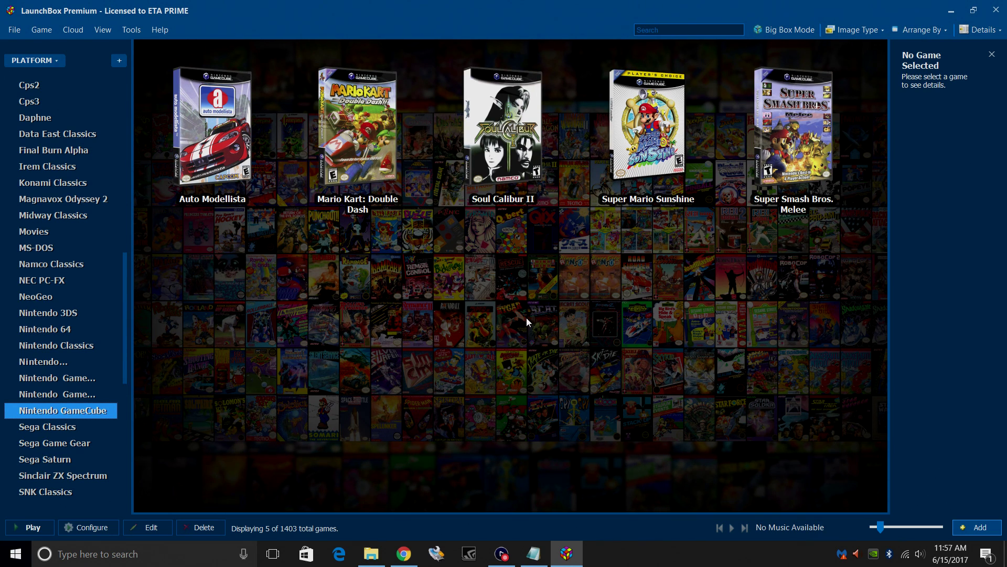
{"action": "double_click", "coordinate": [535, 165]}
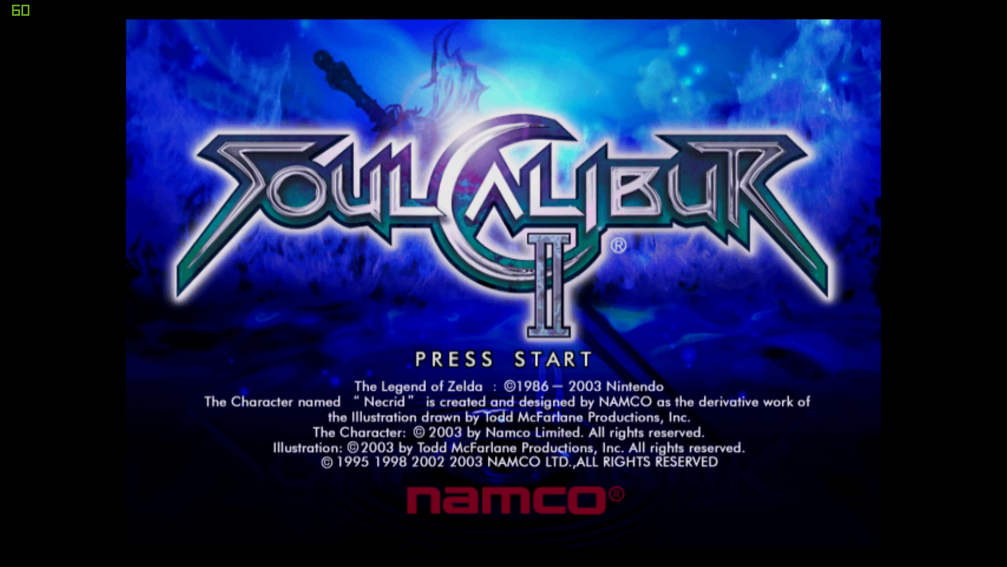
Step: Start the Original Arcade mode in Soul Calibur II and choose Kilik as the fighter
{"action": "key", "text": "Return"}
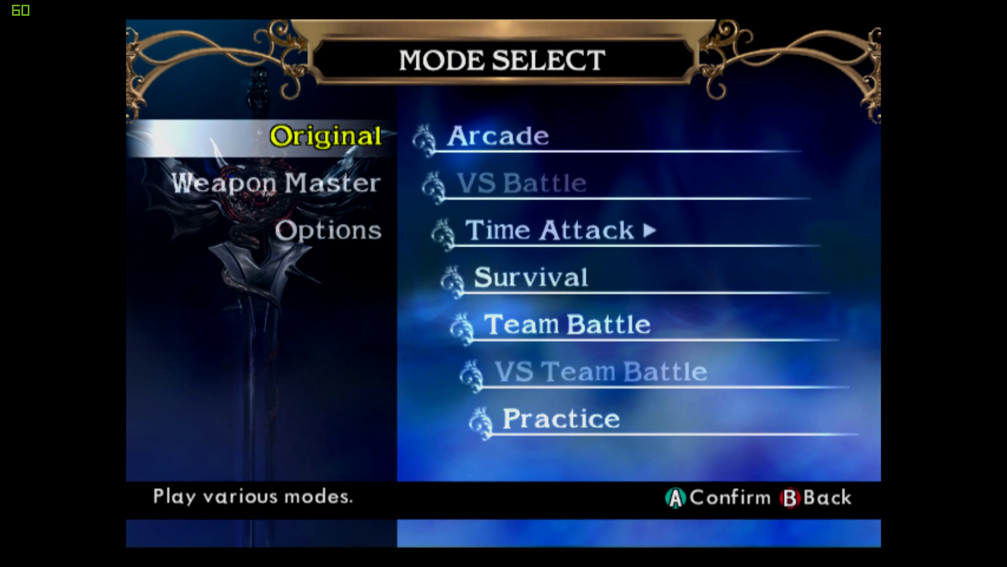
{"action": "key", "text": "Right"}
{"action": "key", "text": "Left"}
{"action": "key", "text": "Right"}
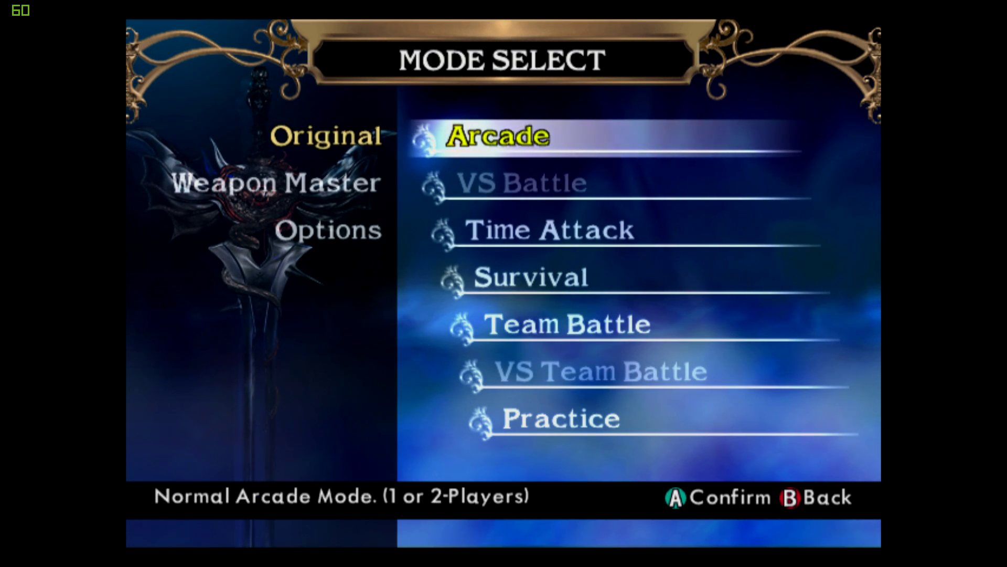
{"action": "key", "text": "Left"}
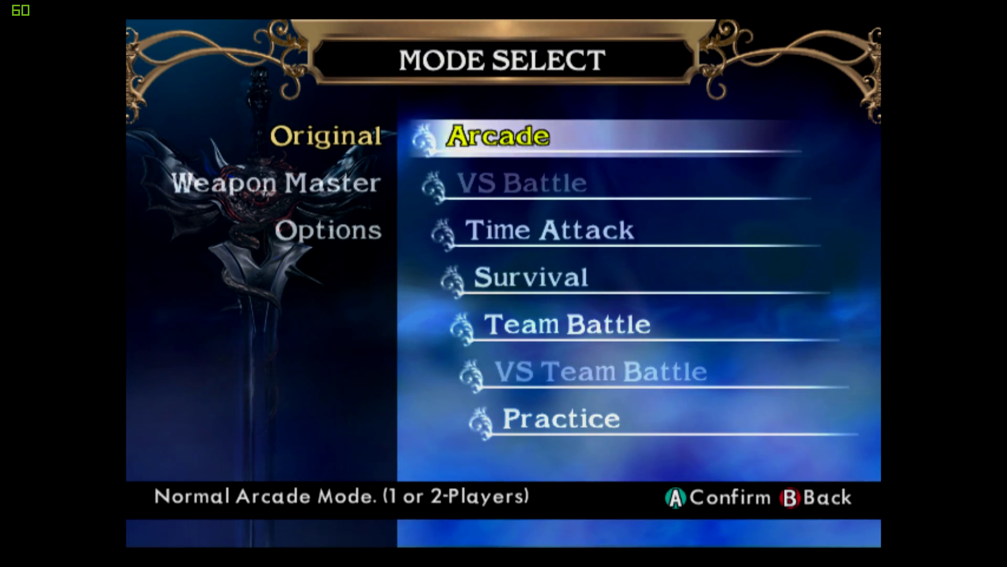
{"action": "key", "text": "Right"}
{"action": "key", "text": "Return"}
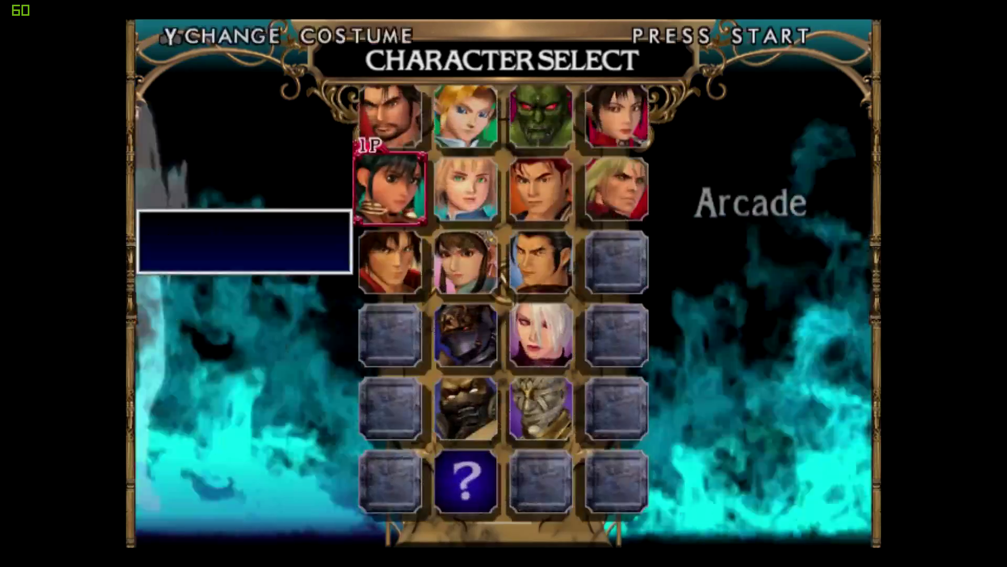
{"action": "key", "text": "Down"}
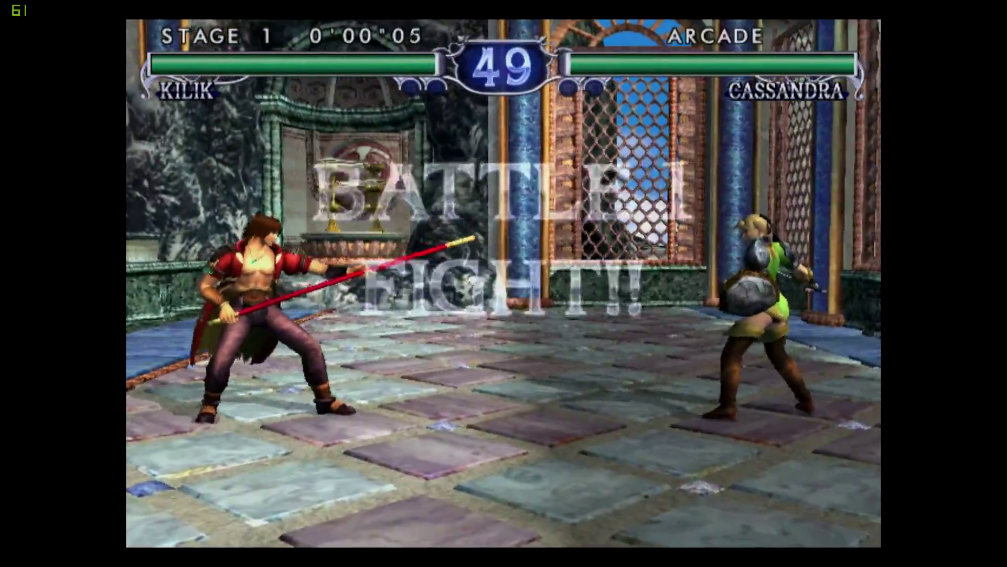
{"action": "key", "text": "Right"}
{"action": "key", "text": "j"}
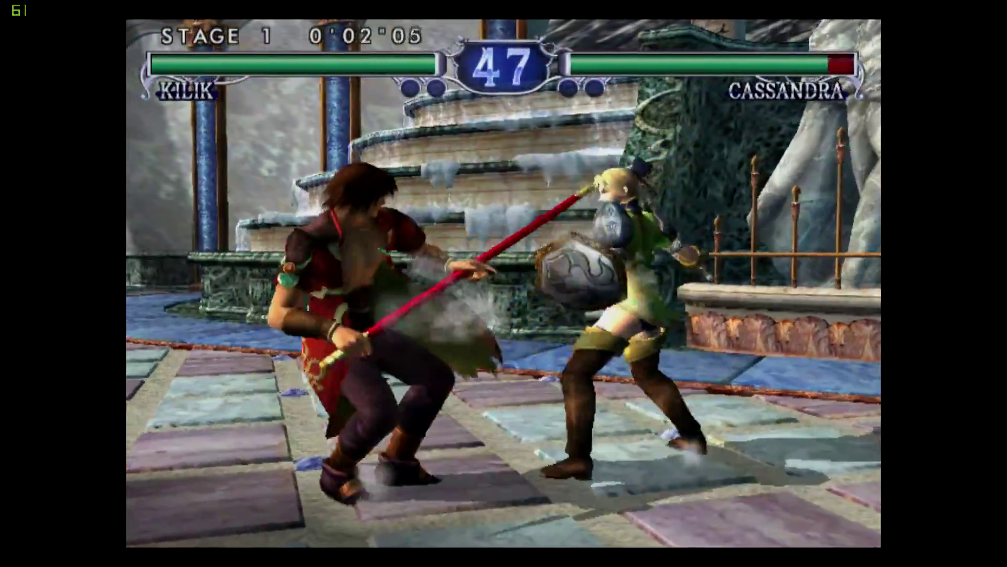
{"action": "key", "text": "j"}
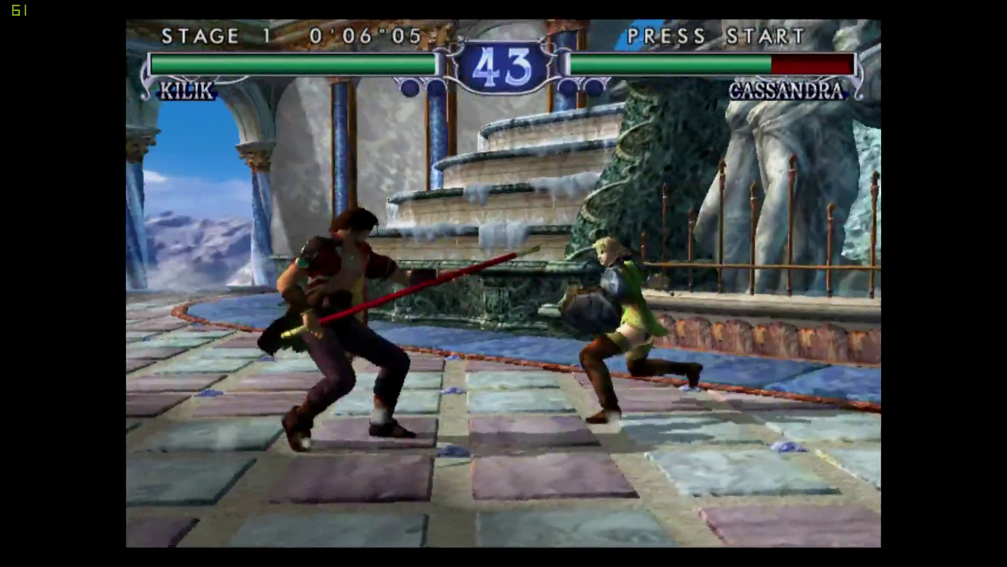
{"action": "key", "text": "j"}
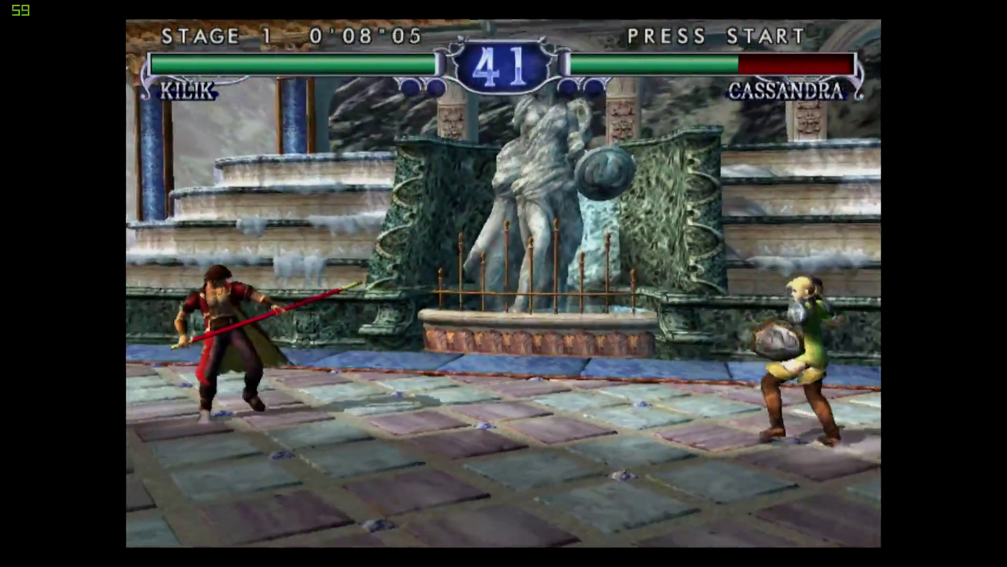
{"action": "key", "text": "k"}
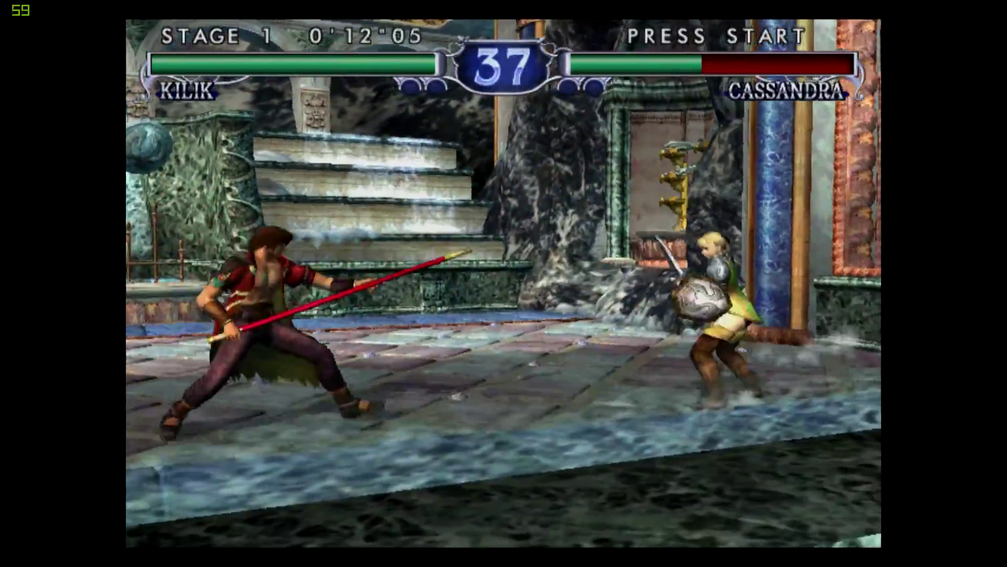
{"action": "key", "text": "j"}
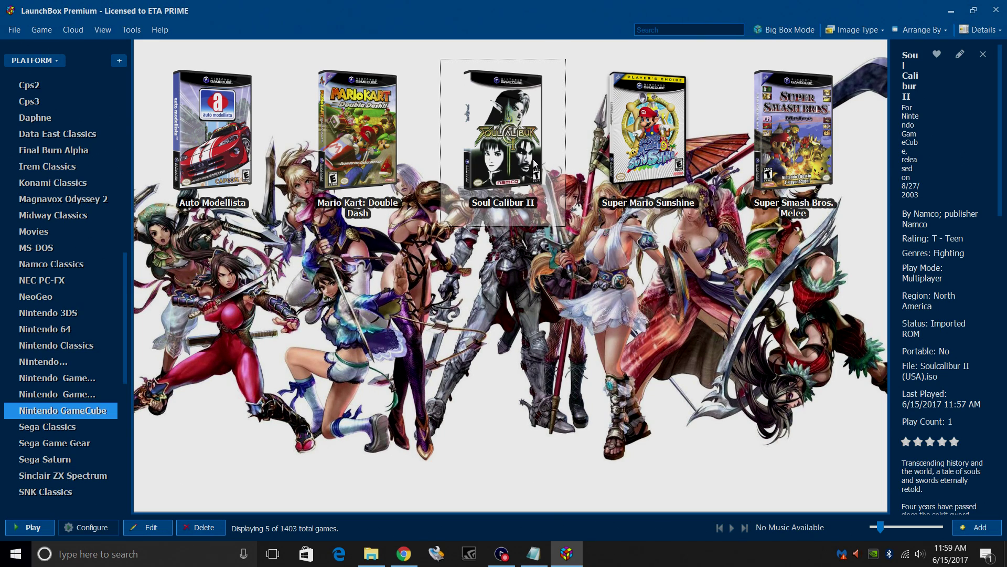
Step: Move the game selection past Super Mario Sunshine to Super Smash Bros. Melee
{"action": "key", "text": "Right"}
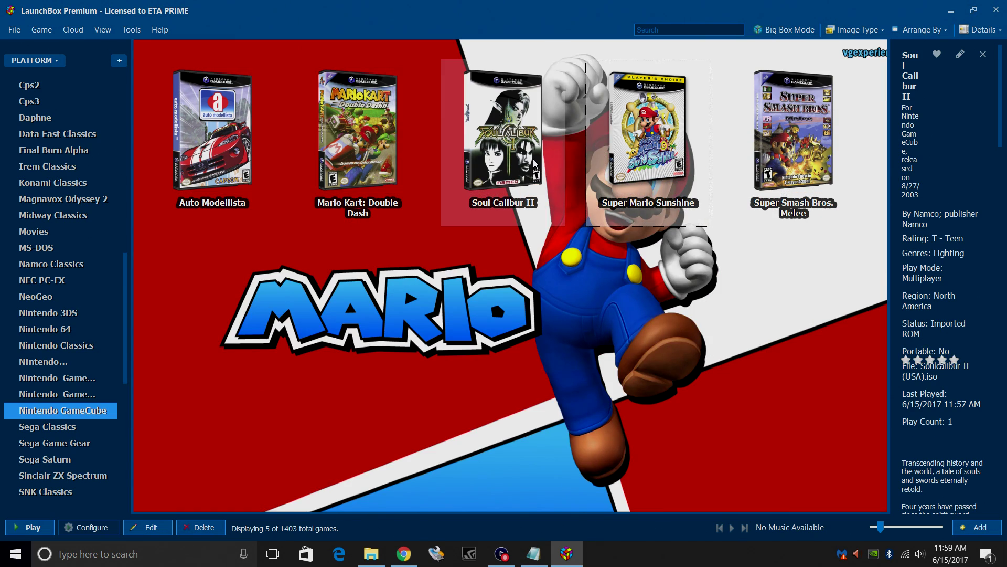
{"action": "key", "text": "Right"}
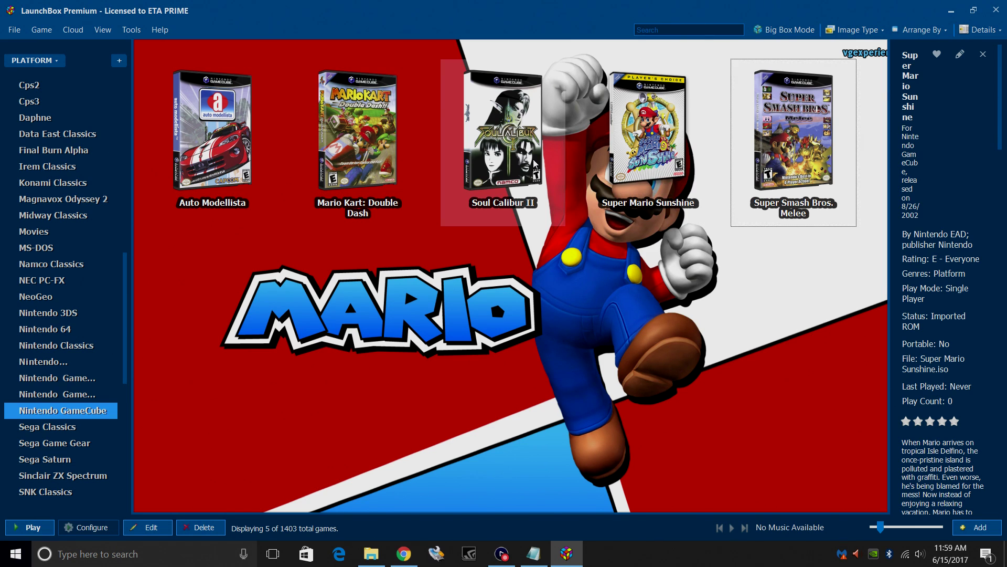